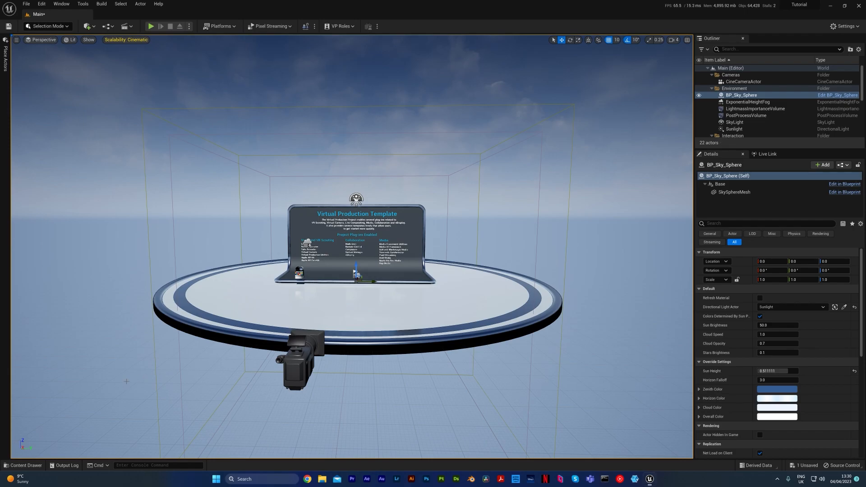
Open the Level1 map from the Levels folder inside MyStuff.
{"action": "key", "text": "ctrl+space"}
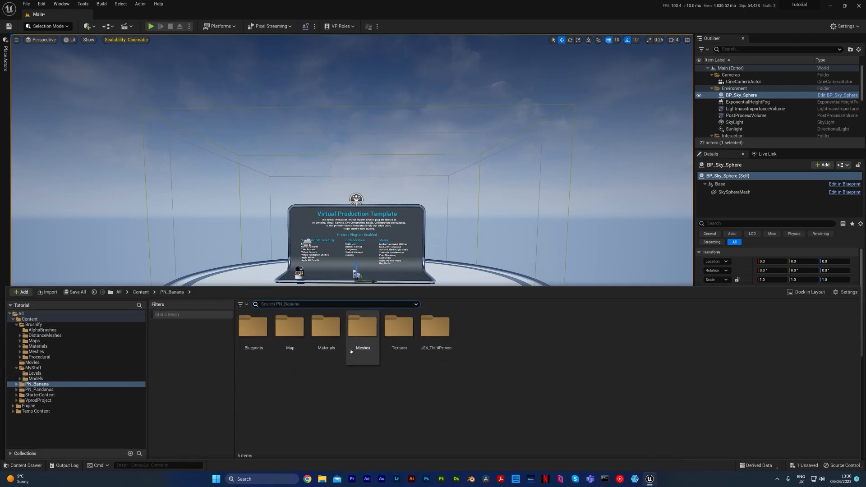
{"action": "left_click", "coordinate": [43, 319]}
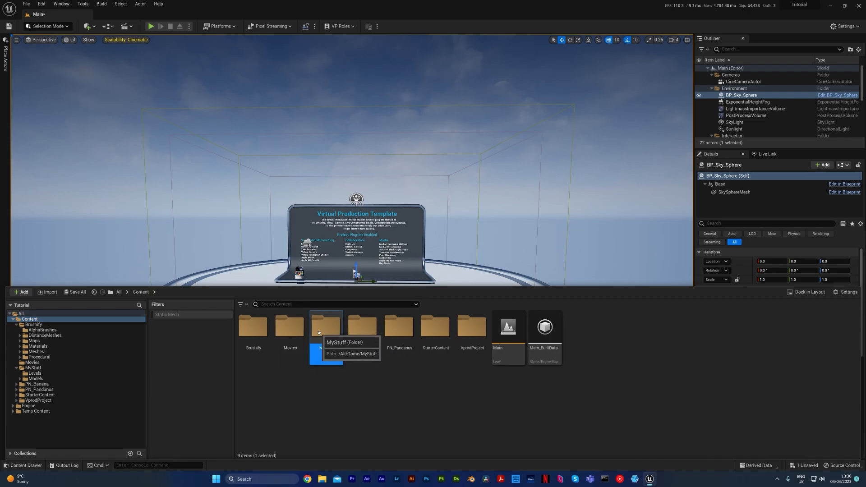
{"action": "double_click", "coordinate": [326, 331]}
{"action": "double_click", "coordinate": [253, 327]}
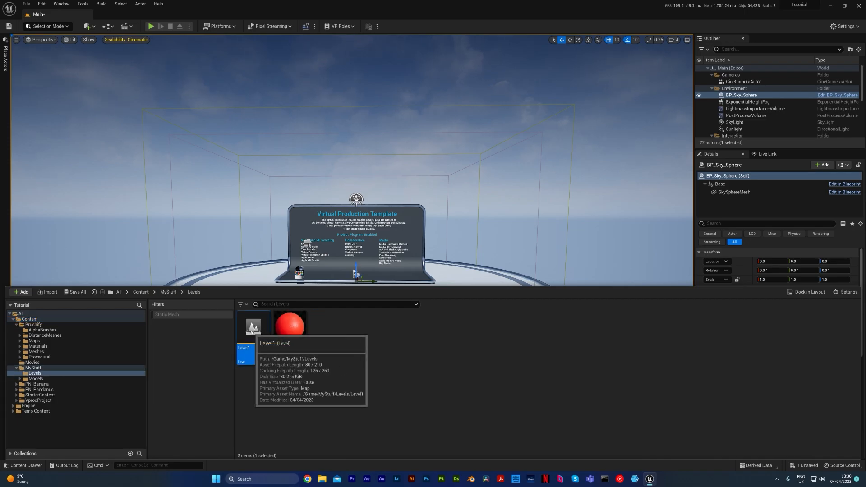
{"action": "double_click", "coordinate": [253, 328]}
{"action": "left_click", "coordinate": [451, 315]}
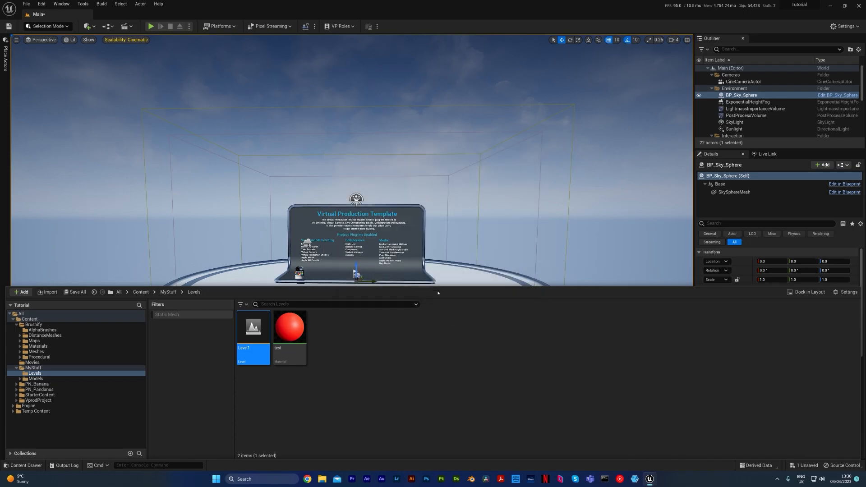
{"action": "right_click_drag", "start_coordinate": [432, 203], "coordinate": [525, 187]}
{"action": "left_click", "coordinate": [471, 236]}
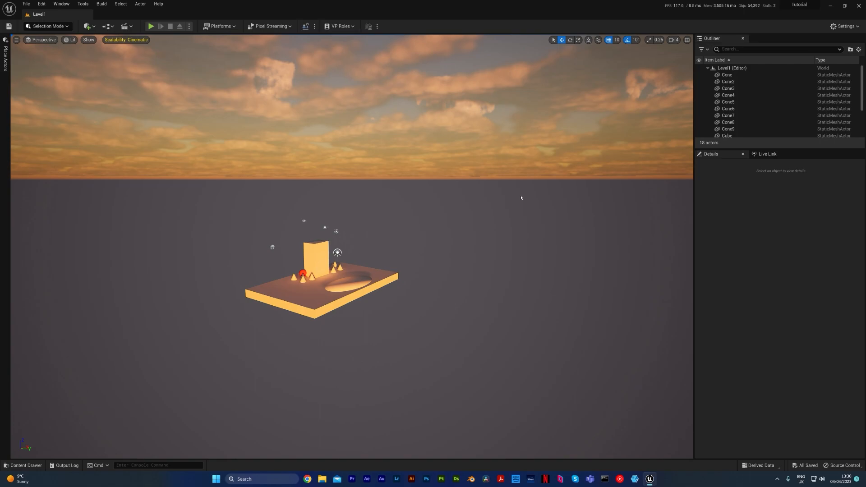
Enter Landscape mode and create a new landscape with 63x63 quad sections, 1x1 section per component and 8x8 components.
{"action": "right_click_drag", "start_coordinate": [525, 188], "coordinate": [507, 187]}
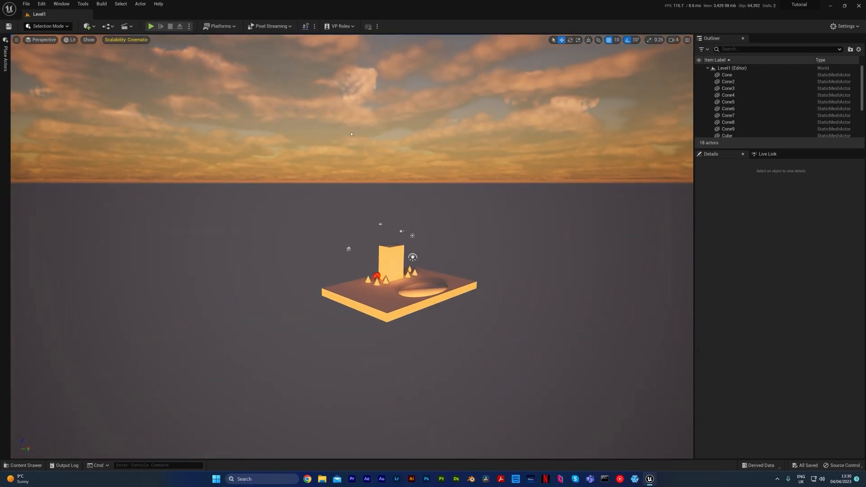
{"action": "left_click", "coordinate": [66, 28]}
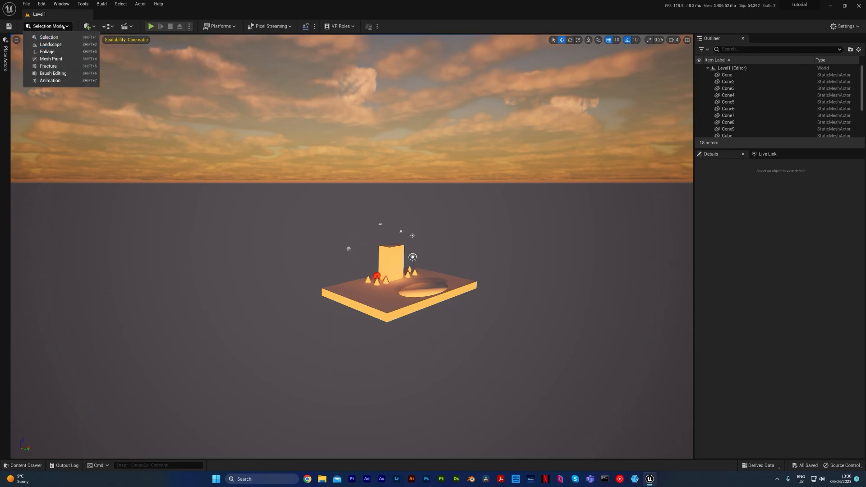
{"action": "left_click", "coordinate": [51, 45]}
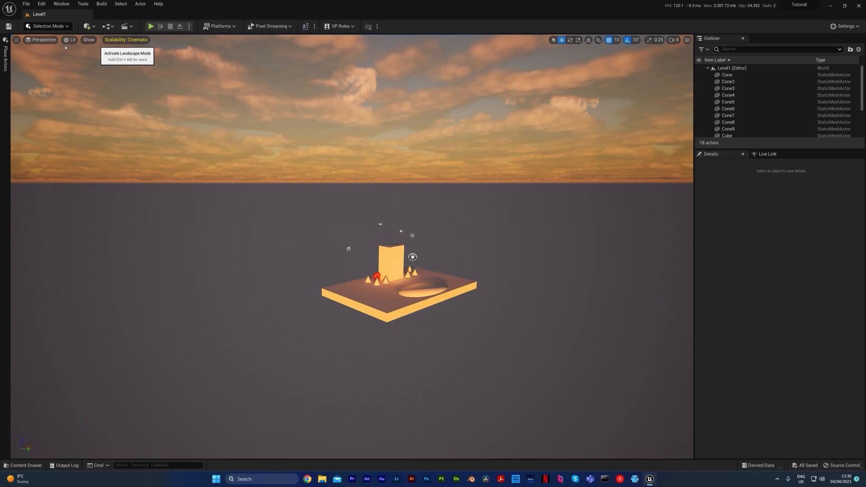
{"action": "right_click_drag", "start_coordinate": [410, 177], "coordinate": [361, 254]}
{"action": "right_click_drag", "start_coordinate": [559, 228], "coordinate": [572, 226]}
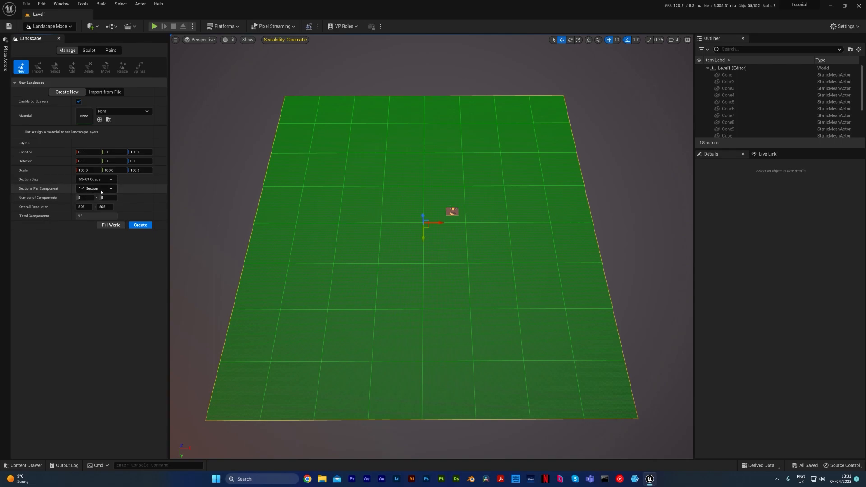
{"action": "left_click", "coordinate": [141, 225]}
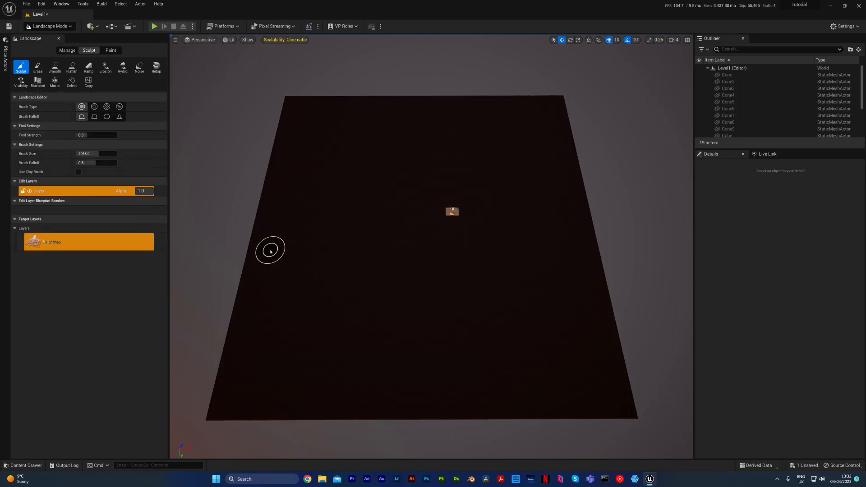
Return to Selection mode and rotate the sun high in the sky so the landscape is lit like daytime.
{"action": "left_click_drag", "start_coordinate": [270, 250], "coordinate": [364, 194]}
{"action": "mouse_move", "coordinate": [364, 188]}
{"action": "right_mouse_down"}
{"action": "mouse_move", "coordinate": [387, 176]}
{"action": "mouse_move", "coordinate": [339, 180]}
{"action": "mouse_move", "coordinate": [320, 119]}
{"action": "right_mouse_up"}
{"action": "key", "text": "w"}
{"action": "key", "text": "q"}
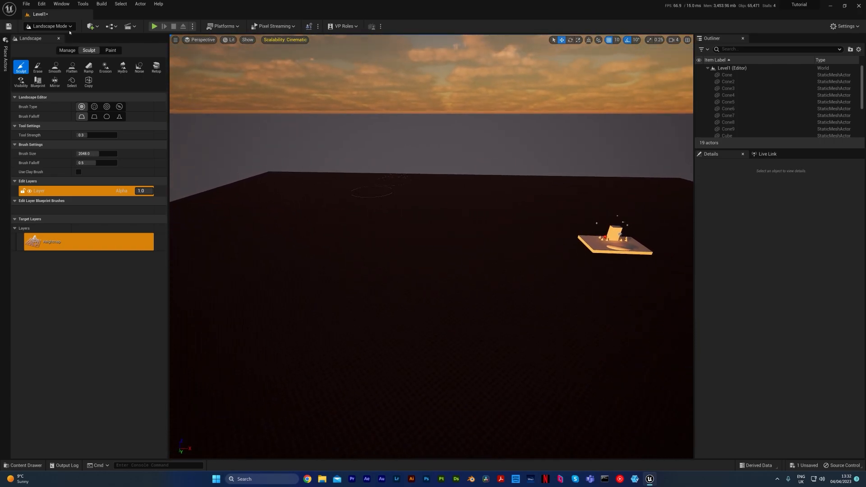
{"action": "left_click", "coordinate": [69, 28]}
{"action": "left_click", "coordinate": [52, 36]}
{"action": "key", "text": "ctrl+l"}
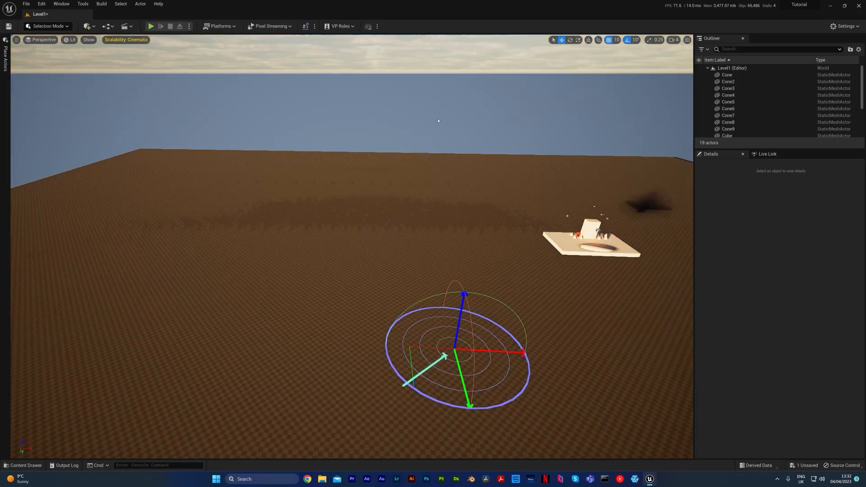
{"action": "key", "text": "ctrl+l"}
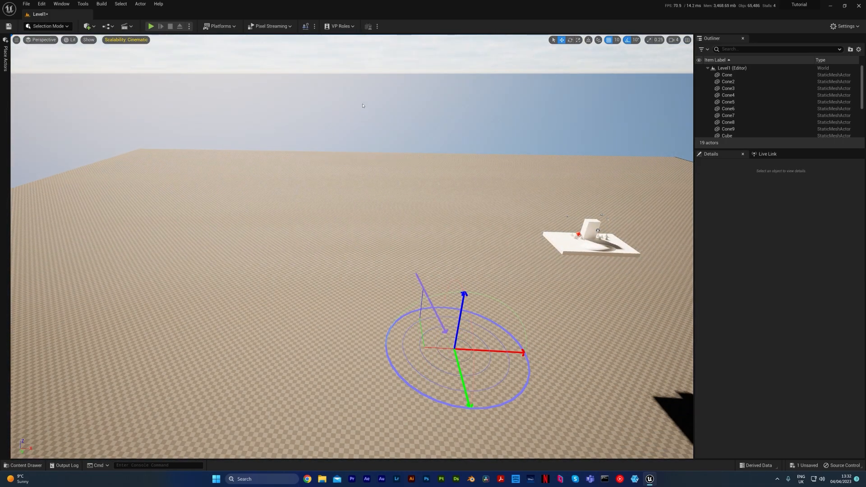
Frame the whole landscape from a higher viewpoint and switch back to Landscape mode.
{"action": "key", "text": "s"}
{"action": "right_click_drag", "start_coordinate": [363, 106], "coordinate": [401, 143]}
{"action": "key", "text": "s"}
{"action": "key", "text": "w"}
{"action": "key", "text": "e"}
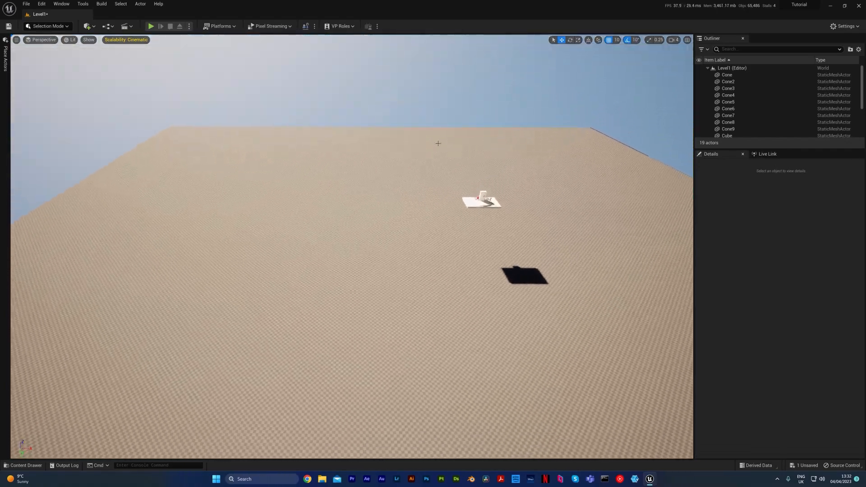
{"action": "left_click", "coordinate": [47, 26]}
{"action": "left_click", "coordinate": [51, 44]}
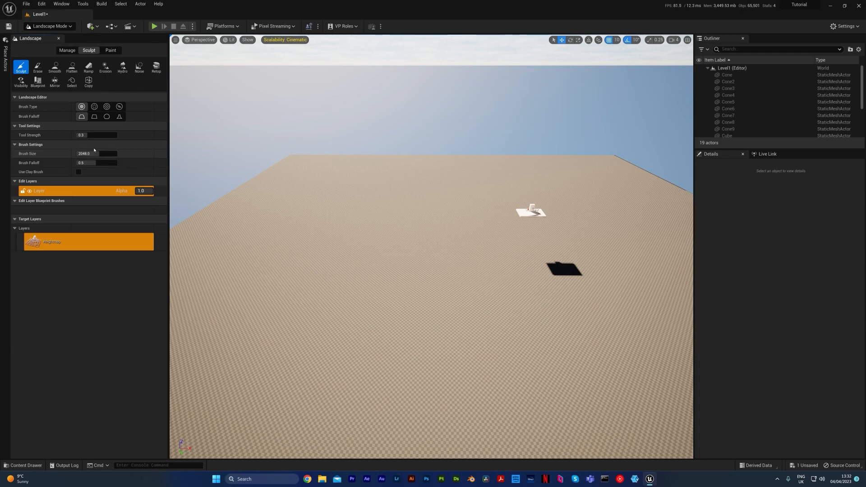
Enlarge the sculpt brush step by step to a size of 8192.
{"action": "left_click_drag", "start_coordinate": [368, 246], "coordinate": [377, 248]}
{"action": "key", "text": "bracketright"}
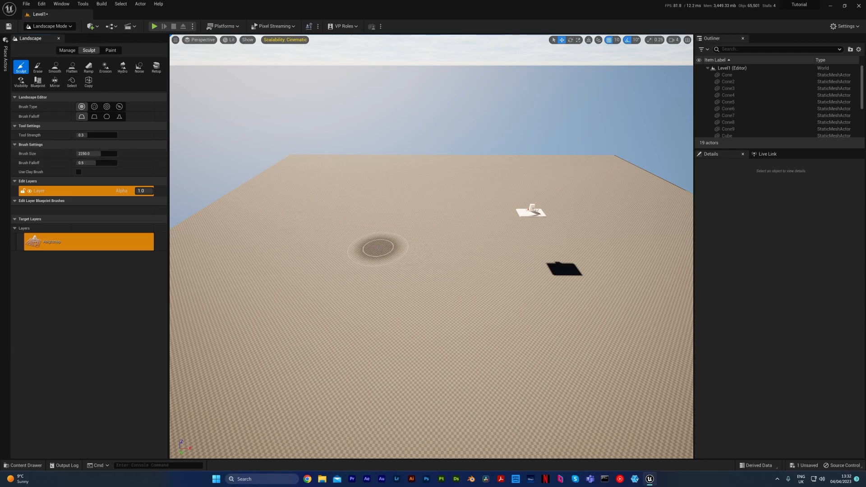
{"action": "key", "text": "bracketright"}
{"action": "key", "text": "bracketright"}
{"action": "key", "text": "bracketright"}
{"action": "key", "text": "bracketright"}
{"action": "key", "text": "bracketright"}
{"action": "key", "text": "bracketright"}
{"action": "key", "text": "bracketright"}
{"action": "key", "text": "bracketright"}
{"action": "key", "text": "bracketright"}
{"action": "key", "text": "bracketright"}
{"action": "key", "text": "bracketright"}
{"action": "key", "text": "bracketright"}
{"action": "key", "text": "bracketright"}
{"action": "key", "text": "bracketright"}
{"action": "key", "text": "bracketright"}
{"action": "key", "text": "bracketright"}
{"action": "key", "text": "bracketright"}
{"action": "key", "text": "bracketright"}
{"action": "key", "text": "bracketright"}
{"action": "key", "text": "bracketright"}
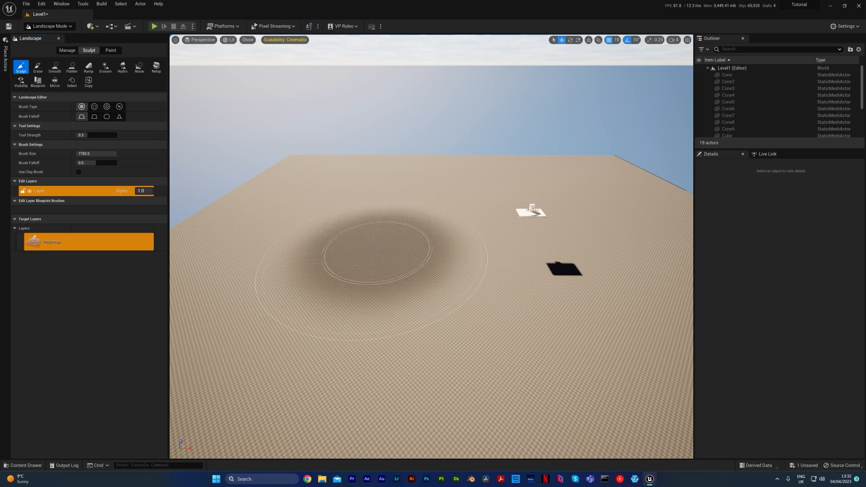
{"action": "key", "text": "bracketright"}
{"action": "key", "text": "bracketright"}
{"action": "key", "text": "bracketright"}
{"action": "key", "text": "bracketright"}
{"action": "key", "text": "bracketright"}
{"action": "key", "text": "bracketright"}
Raise the sculpt brush size to 65536 and compare it with the whole landscape.
{"action": "left_click", "coordinate": [98, 154]}
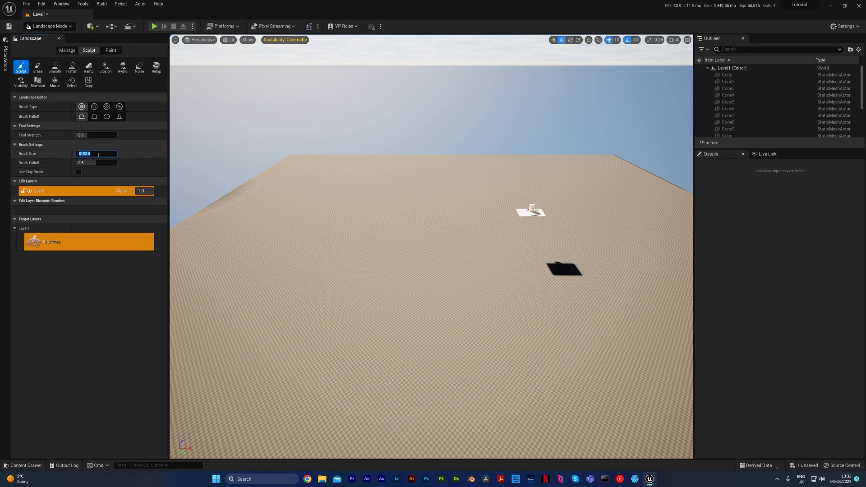
{"action": "type", "text": "10000"}
{"action": "key", "text": "Return"}
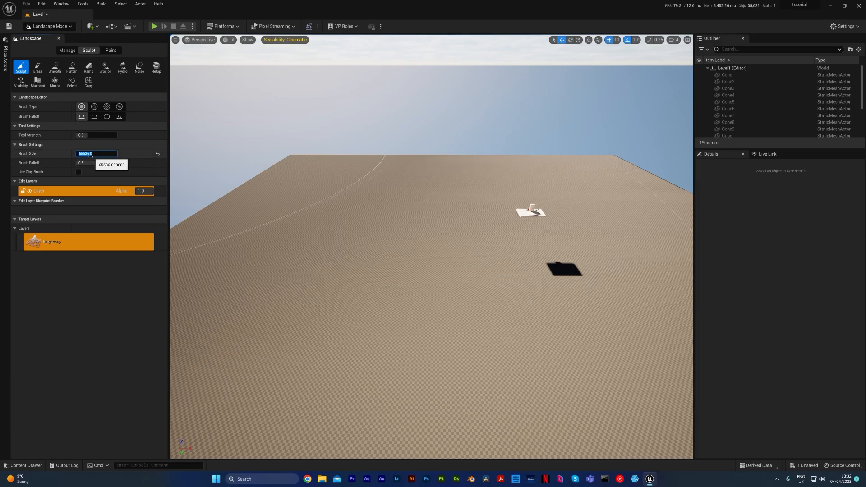
{"action": "mouse_move", "coordinate": [387, 253]}
{"action": "right_mouse_down"}
{"action": "mouse_move", "coordinate": [420, 278]}
{"action": "mouse_move", "coordinate": [419, 294]}
{"action": "right_mouse_up"}
Set the sculpt brush size to 8192 and the brush falloff to about 0.82.
{"action": "left_click", "coordinate": [86, 154]}
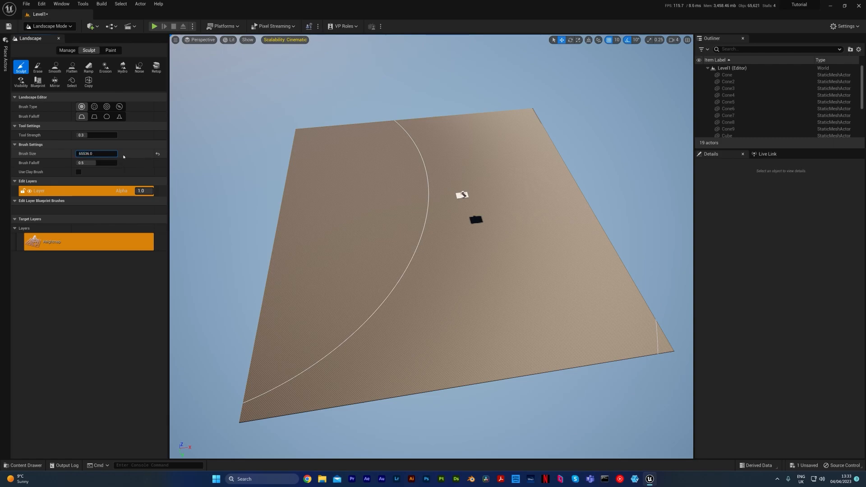
{"action": "type", "text": "8192"}
{"action": "key", "text": "Return"}
{"action": "mouse_move", "coordinate": [399, 204]}
{"action": "left_mouse_down"}
{"action": "mouse_move", "coordinate": [367, 178]}
{"action": "mouse_move", "coordinate": [387, 173]}
{"action": "mouse_move", "coordinate": [356, 221]}
{"action": "left_mouse_up"}
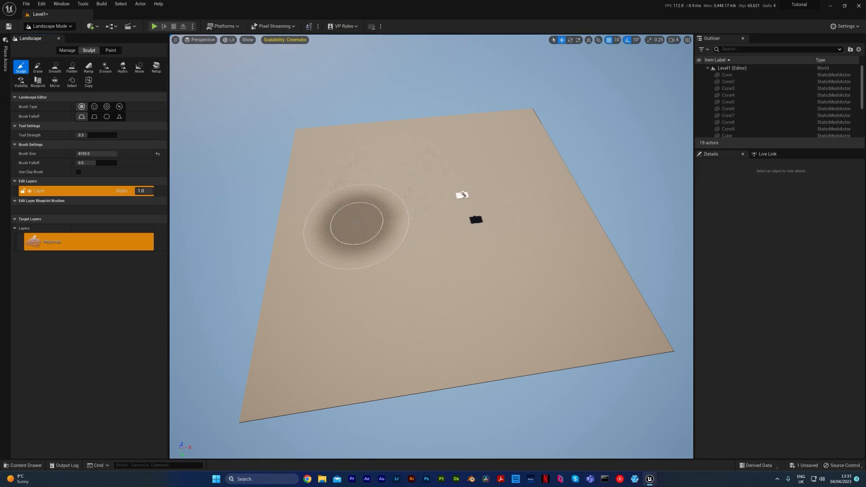
{"action": "mouse_move", "coordinate": [95, 162]}
{"action": "left_mouse_down"}
{"action": "mouse_move", "coordinate": [105, 162]}
{"action": "mouse_move", "coordinate": [76, 163]}
{"action": "left_mouse_up"}
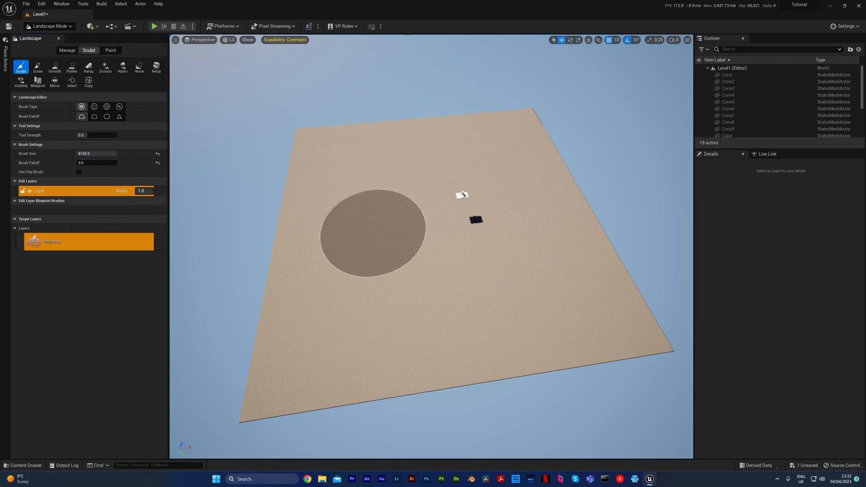
{"action": "left_click_drag", "start_coordinate": [78, 163], "coordinate": [110, 163]}
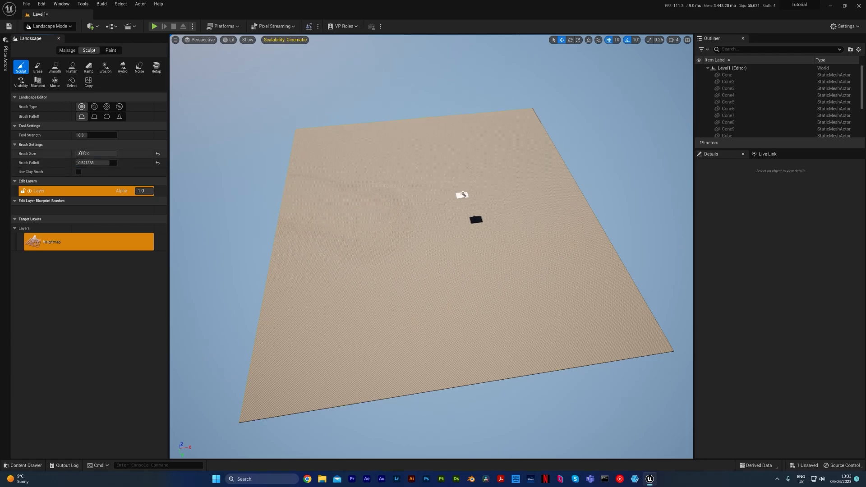
Sculpt a range of smooth hills across the landscape and carve two deep hollows beside them.
{"action": "mouse_move", "coordinate": [91, 136]}
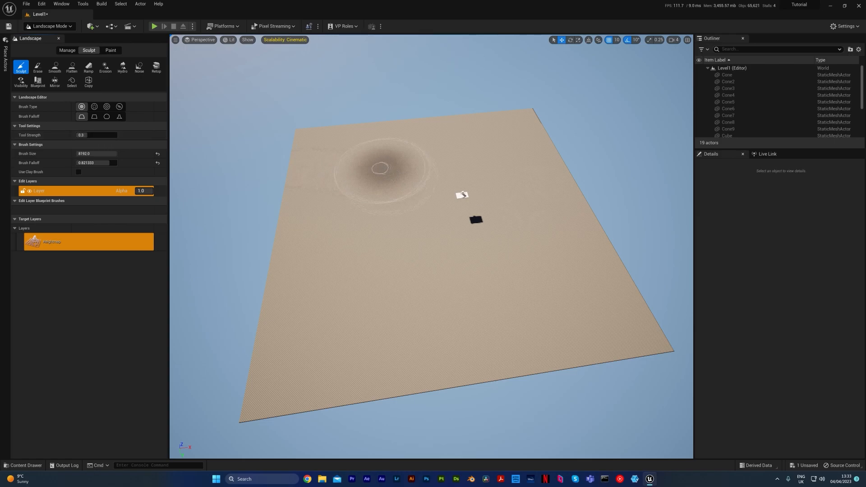
{"action": "mouse_move", "coordinate": [516, 151]}
{"action": "left_mouse_down"}
{"action": "mouse_move", "coordinate": [356, 183]}
{"action": "mouse_move", "coordinate": [340, 284]}
{"action": "mouse_move", "coordinate": [357, 223]}
{"action": "mouse_move", "coordinate": [489, 160]}
{"action": "left_mouse_up"}
{"action": "mouse_move", "coordinate": [490, 160]}
{"action": "right_mouse_down"}
{"action": "mouse_move", "coordinate": [446, 127]}
{"action": "mouse_move", "coordinate": [433, 135]}
{"action": "mouse_move", "coordinate": [436, 101]}
{"action": "mouse_move", "coordinate": [401, 88]}
{"action": "mouse_move", "coordinate": [485, 90]}
{"action": "mouse_move", "coordinate": [437, 101]}
{"action": "right_mouse_up"}
{"action": "key", "text": "w"}
{"action": "key", "text": "w"}
{"action": "left_click_drag", "start_coordinate": [397, 242], "coordinate": [396, 229]}
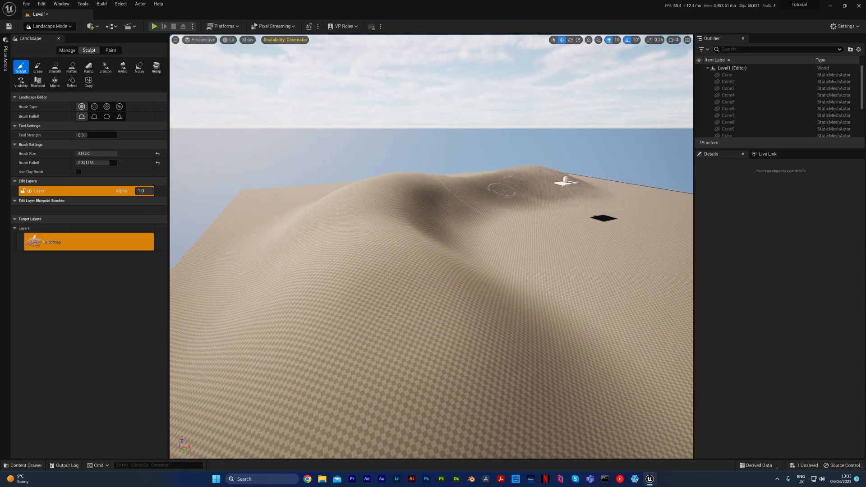
{"action": "mouse_move", "coordinate": [523, 229]}
{"action": "left_mouse_down", "text": "shift"}
{"action": "mouse_move", "coordinate": [473, 217]}
{"action": "mouse_move", "coordinate": [409, 218]}
{"action": "mouse_move", "coordinate": [331, 267]}
{"action": "left_mouse_up", "text": "shift"}
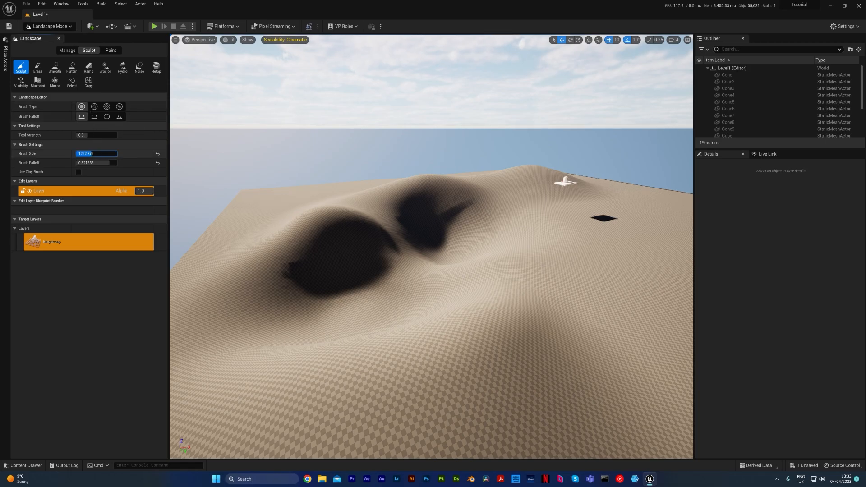
Move to a flat area of the landscape, reduce the brush size to 1252.875 and set the falloff to 0.
{"action": "right_click_drag", "start_coordinate": [488, 243], "coordinate": [624, 264]}
{"action": "key", "text": "w"}
{"action": "key", "text": "s"}
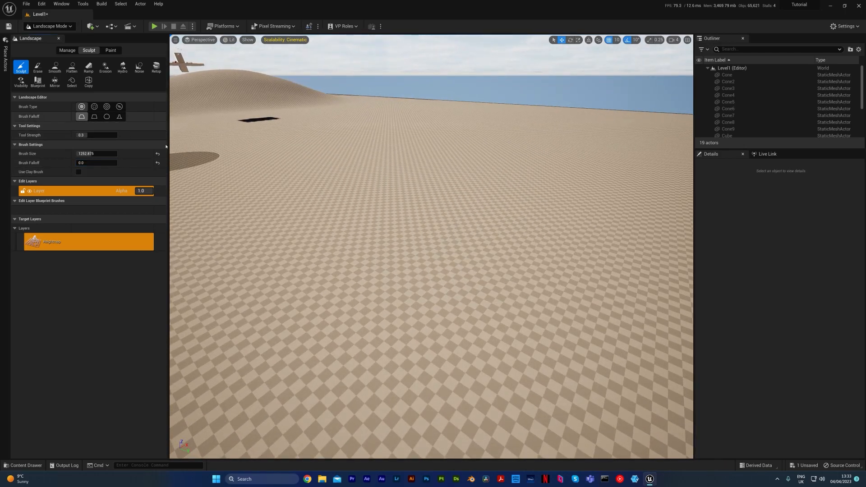
Try sculpting the terrain with the zero-falloff brush, and undo that sculpt.
{"action": "left_click", "coordinate": [393, 199]}
{"action": "right_click_drag", "start_coordinate": [541, 262], "coordinate": [512, 235]}
{"action": "key", "text": "w"}
{"action": "key", "text": "w"}
{"action": "key", "text": "s"}
{"action": "key", "text": "ctrl+z"}
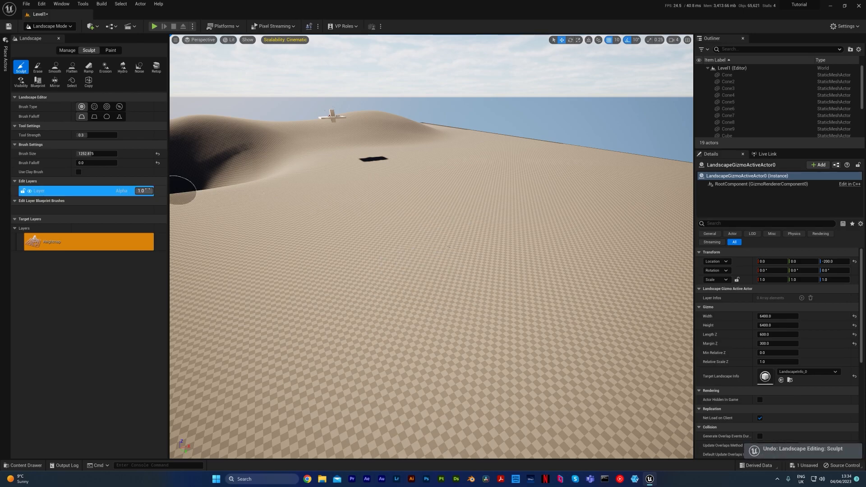
Sculpt a steep mound on the flat ground with falloff about 0.28, and a second one beside it using the linear falloff.
{"action": "mouse_move", "coordinate": [343, 262]}
{"action": "left_mouse_down", "text": "shift"}
{"action": "mouse_move", "coordinate": [380, 264]}
{"action": "mouse_move", "coordinate": [396, 277]}
{"action": "mouse_move", "coordinate": [473, 278]}
{"action": "left_mouse_up", "text": "shift"}
{"action": "right_click_drag", "start_coordinate": [474, 278], "coordinate": [454, 249]}
{"action": "key", "text": "w"}
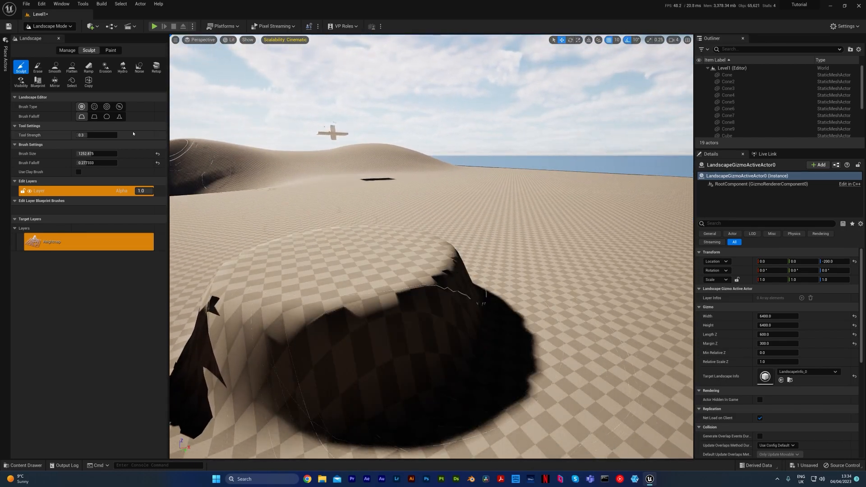
{"action": "left_click", "coordinate": [95, 117]}
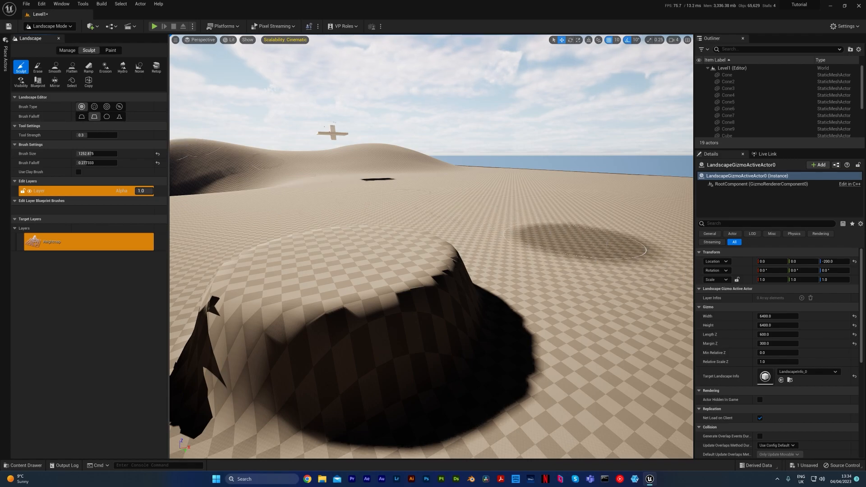
{"action": "left_click_drag", "start_coordinate": [625, 257], "coordinate": [626, 256]}
{"action": "mouse_move", "coordinate": [550, 307]}
{"action": "right_mouse_down"}
{"action": "mouse_move", "coordinate": [532, 297]}
{"action": "mouse_move", "coordinate": [537, 286]}
{"action": "mouse_move", "coordinate": [543, 311]}
{"action": "right_mouse_up"}
Switch to the spherical brush falloff and sculpt a third mound in the row plus a smaller one behind it.
{"action": "left_click", "coordinate": [107, 116]}
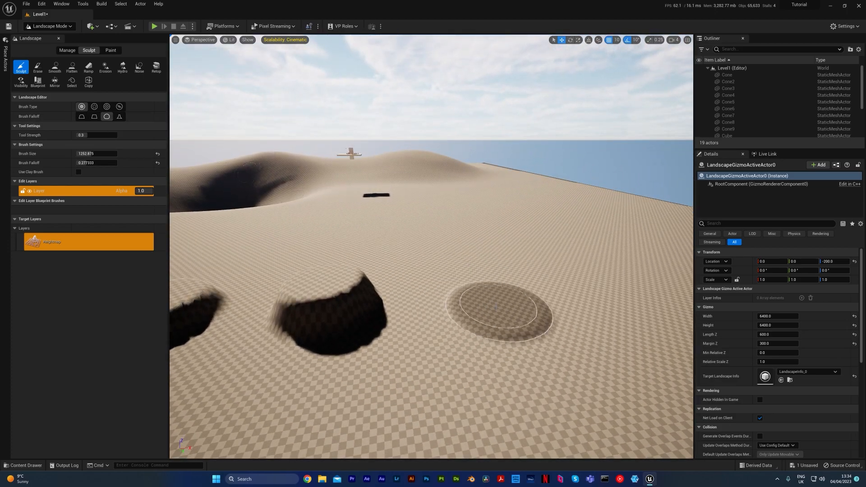
{"action": "mouse_move", "coordinate": [498, 307]}
{"action": "left_mouse_down"}
{"action": "mouse_move", "coordinate": [501, 356]}
{"action": "mouse_move", "coordinate": [494, 329]}
{"action": "mouse_move", "coordinate": [430, 287]}
{"action": "left_mouse_up"}
{"action": "left_click_drag", "start_coordinate": [417, 235], "coordinate": [422, 228]}
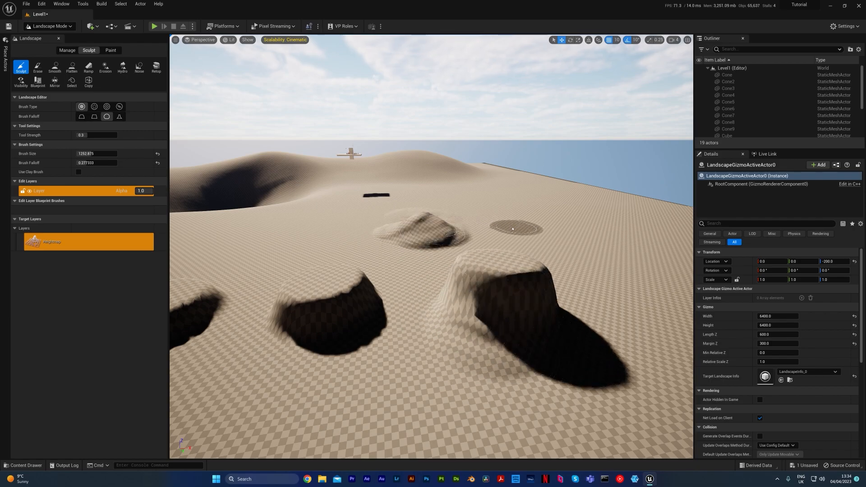
Switch to the tip brush falloff and sculpt another mound at the end of the row.
{"action": "left_click", "coordinate": [119, 116]}
{"action": "left_click_drag", "start_coordinate": [606, 269], "coordinate": [610, 271]}
{"action": "mouse_move", "coordinate": [610, 272]}
{"action": "right_mouse_down"}
{"action": "mouse_move", "coordinate": [622, 255]}
{"action": "mouse_move", "coordinate": [602, 267]}
{"action": "mouse_move", "coordinate": [558, 261]}
{"action": "mouse_move", "coordinate": [593, 264]}
{"action": "mouse_move", "coordinate": [613, 278]}
{"action": "right_mouse_up"}
{"action": "key", "text": "d"}
{"action": "key", "text": "s"}
{"action": "key", "text": "a"}
{"action": "mouse_move", "coordinate": [597, 246]}
{"action": "right_mouse_down"}
{"action": "mouse_move", "coordinate": [590, 251]}
{"action": "mouse_move", "coordinate": [612, 252]}
{"action": "mouse_move", "coordinate": [595, 254]}
{"action": "right_mouse_up"}
{"action": "key", "text": "d"}
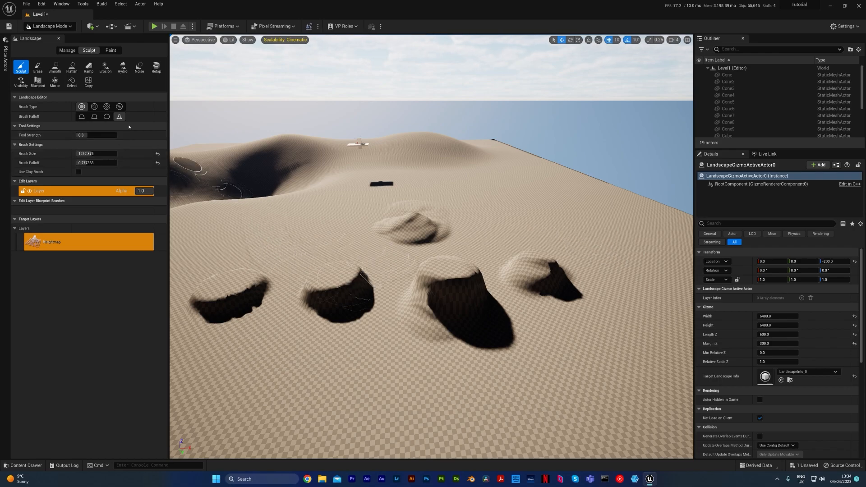
Erase the first two mounds of the row with the Erase sculpting tool.
{"action": "left_click", "coordinate": [38, 67]}
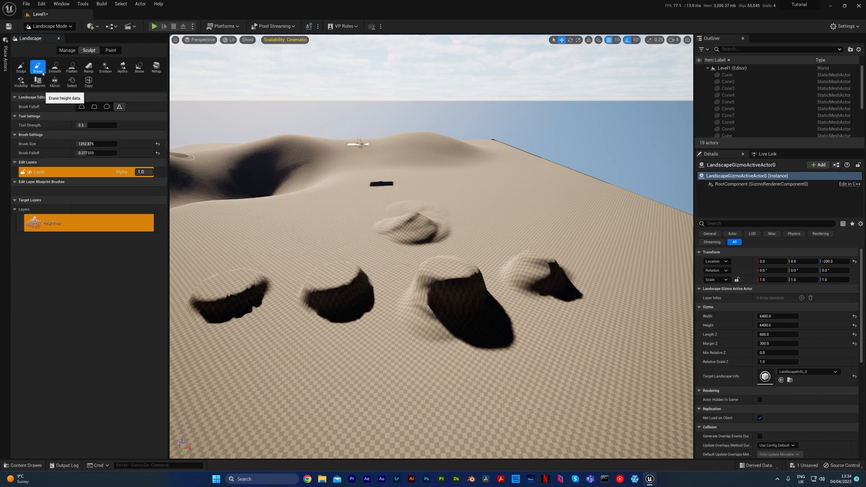
{"action": "mouse_move", "coordinate": [346, 333]}
{"action": "left_mouse_down"}
{"action": "mouse_move", "coordinate": [337, 301]}
{"action": "mouse_move", "coordinate": [344, 284]}
{"action": "mouse_move", "coordinate": [221, 302]}
{"action": "left_mouse_up"}
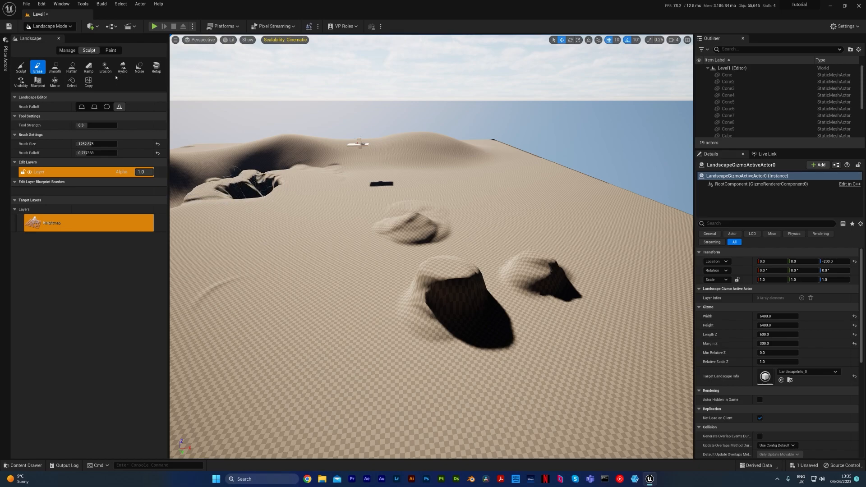
Flatten the terrain around the remaining mounds with the Flatten tool, spreading them into a broad raised plateau.
{"action": "left_click", "coordinate": [75, 70]}
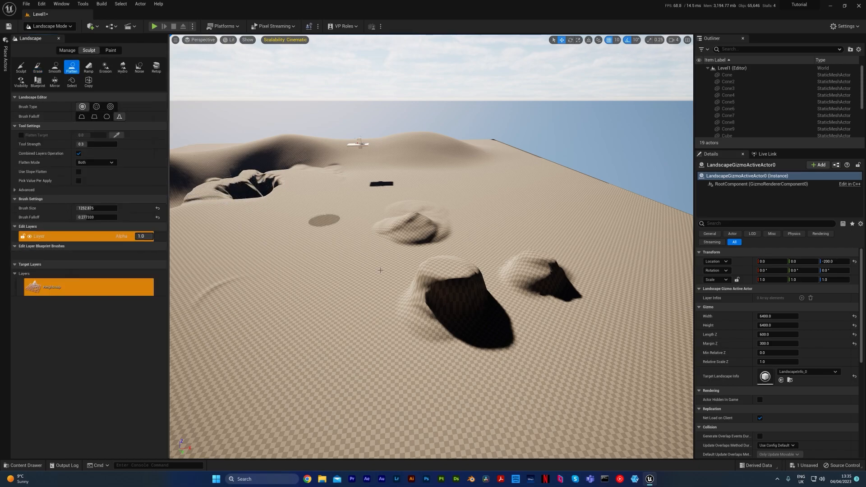
{"action": "mouse_move", "coordinate": [396, 368]}
{"action": "left_mouse_down"}
{"action": "mouse_move", "coordinate": [408, 273]}
{"action": "mouse_move", "coordinate": [437, 327]}
{"action": "left_mouse_up"}
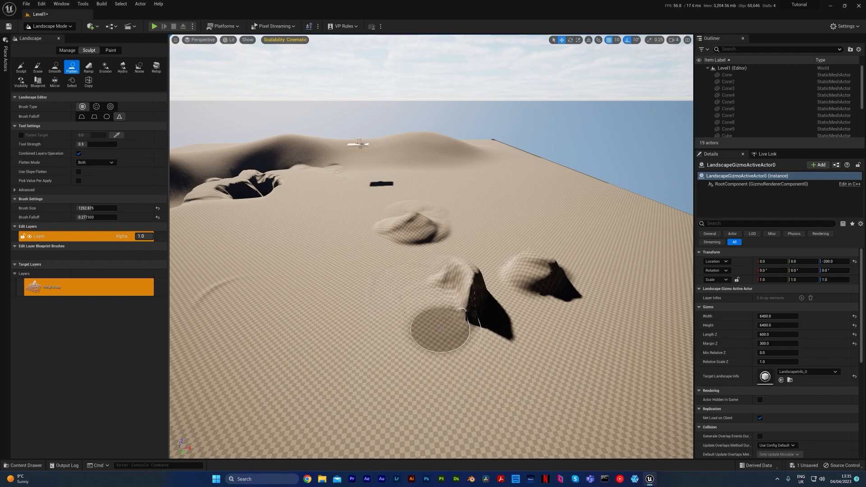
{"action": "mouse_move", "coordinate": [469, 296]}
{"action": "left_mouse_down"}
{"action": "mouse_move", "coordinate": [464, 303]}
{"action": "mouse_move", "coordinate": [449, 286]}
{"action": "mouse_move", "coordinate": [410, 285]}
{"action": "mouse_move", "coordinate": [391, 252]}
{"action": "mouse_move", "coordinate": [400, 253]}
{"action": "left_mouse_up"}
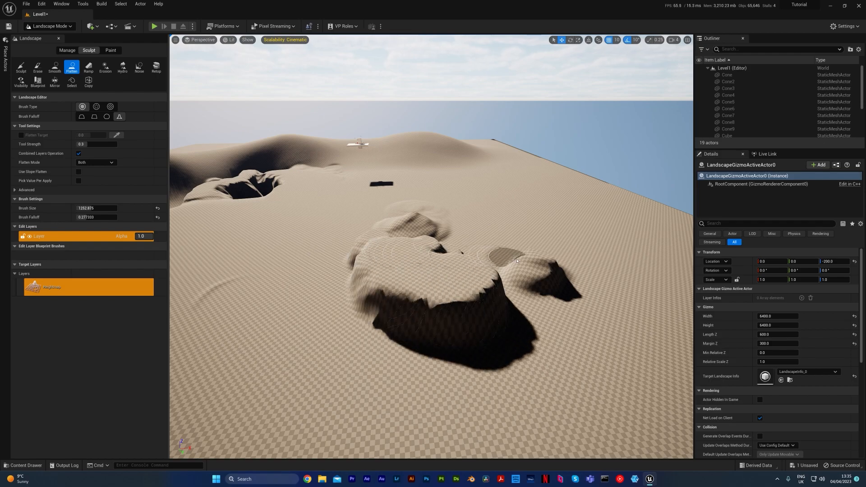
{"action": "mouse_move", "coordinate": [537, 260]}
{"action": "left_mouse_down"}
{"action": "mouse_move", "coordinate": [519, 290]}
{"action": "mouse_move", "coordinate": [428, 344]}
{"action": "mouse_move", "coordinate": [369, 306]}
{"action": "mouse_move", "coordinate": [354, 271]}
{"action": "mouse_move", "coordinate": [343, 311]}
{"action": "mouse_move", "coordinate": [359, 333]}
{"action": "mouse_move", "coordinate": [445, 348]}
{"action": "mouse_move", "coordinate": [560, 309]}
{"action": "mouse_move", "coordinate": [581, 288]}
{"action": "left_mouse_up"}
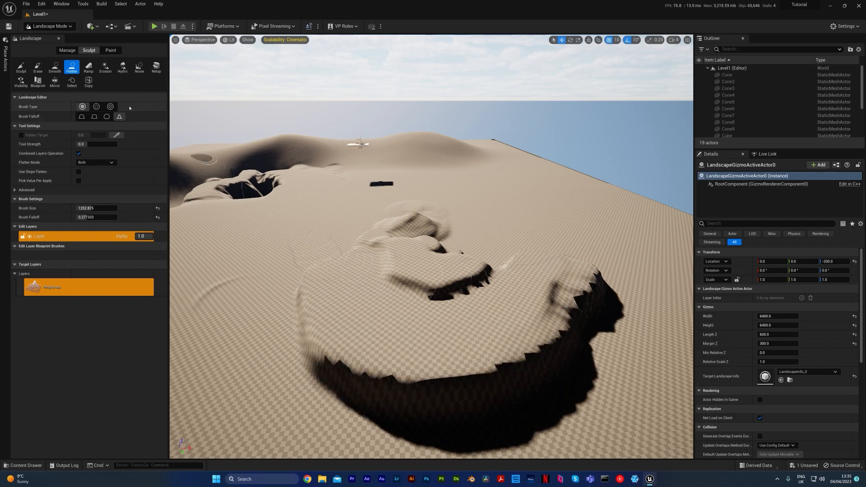
Smooth the jagged dark edge of the flattened plateau with the Smooth tool.
{"action": "left_click", "coordinate": [50, 71]}
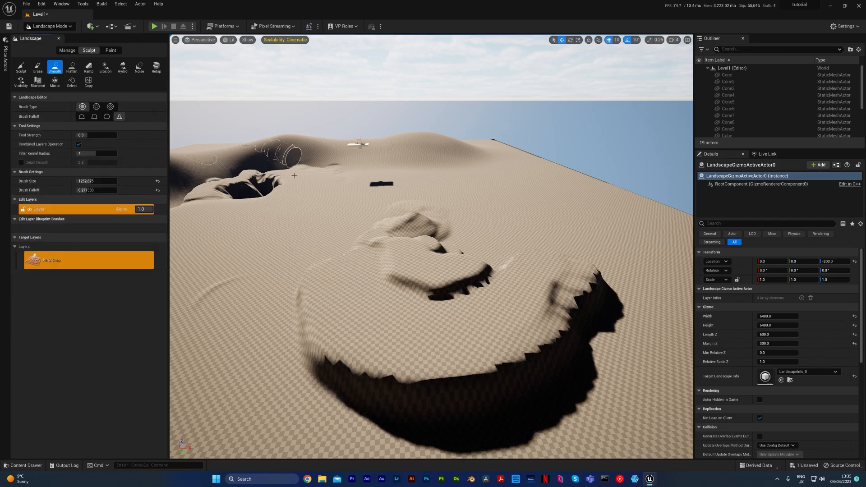
{"action": "left_click_drag", "start_coordinate": [345, 348], "coordinate": [356, 357]}
{"action": "mouse_move", "coordinate": [358, 343]}
{"action": "right_mouse_down"}
{"action": "mouse_move", "coordinate": [383, 360]}
{"action": "mouse_move", "coordinate": [347, 319]}
{"action": "mouse_move", "coordinate": [406, 332]}
{"action": "mouse_move", "coordinate": [412, 370]}
{"action": "mouse_move", "coordinate": [386, 331]}
{"action": "right_mouse_up"}
{"action": "key", "text": "w"}
{"action": "key", "text": "s"}
{"action": "key", "text": "w"}
{"action": "key", "text": "s"}
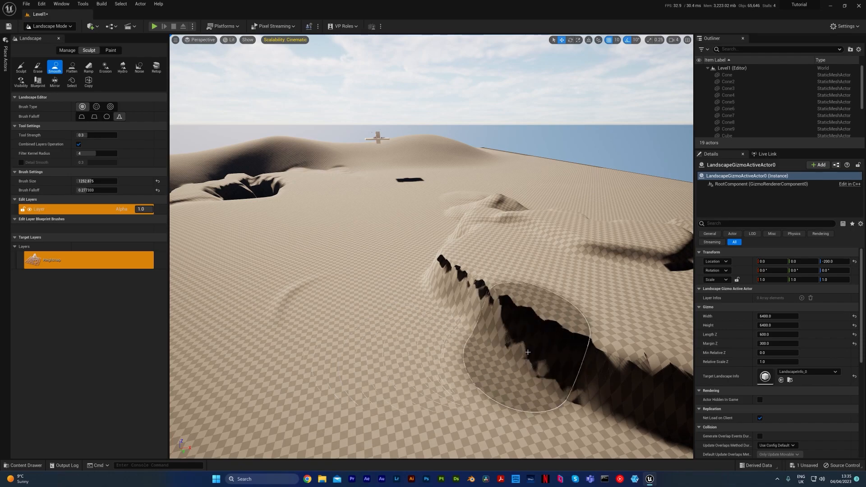
{"action": "mouse_move", "coordinate": [604, 379]}
{"action": "left_mouse_down"}
{"action": "mouse_move", "coordinate": [496, 311]}
{"action": "mouse_move", "coordinate": [469, 262]}
{"action": "mouse_move", "coordinate": [487, 207]}
{"action": "mouse_move", "coordinate": [532, 243]}
{"action": "mouse_move", "coordinate": [645, 257]}
{"action": "left_mouse_up"}
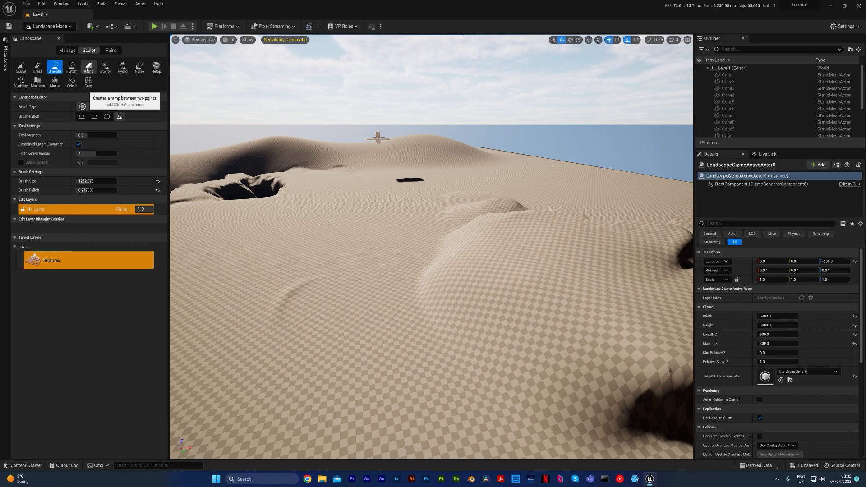
Choose the Ramp tool and place two ramp points on the open ground, one near the hill and one farther along.
{"action": "left_click", "coordinate": [88, 67]}
{"action": "key", "text": "s"}
{"action": "right_click_drag", "start_coordinate": [350, 300], "coordinate": [370, 337]}
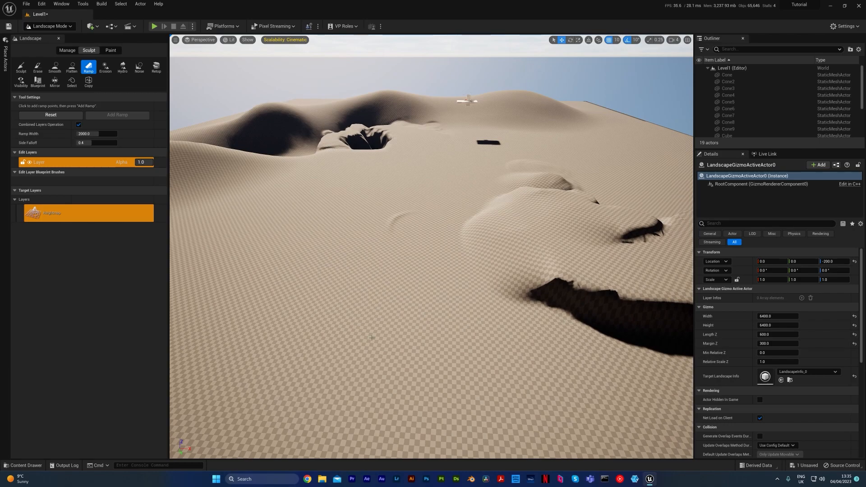
{"action": "key", "text": "d"}
{"action": "right_click_drag", "start_coordinate": [421, 216], "coordinate": [303, 209]}
{"action": "key", "text": "s"}
{"action": "left_click_drag", "start_coordinate": [580, 204], "coordinate": [574, 169]}
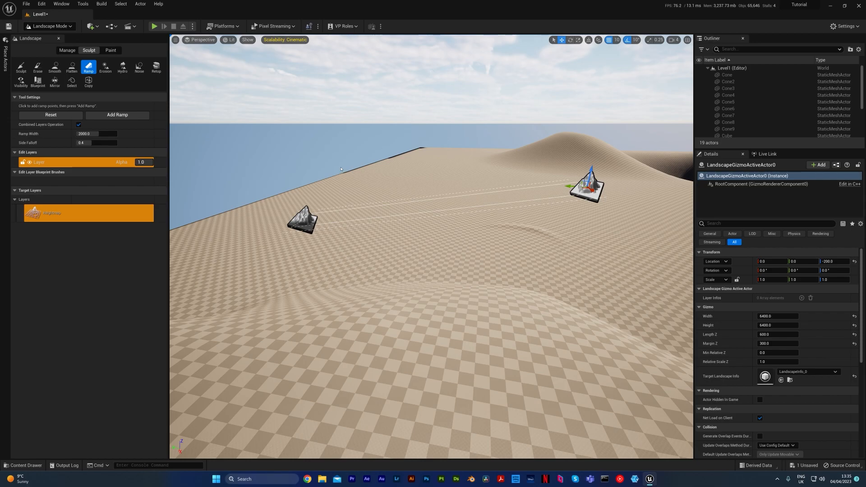
Set the ramp width to 8192 with a side falloff of about 0.4 and add the ramp between the two points.
{"action": "mouse_move", "coordinate": [101, 134]}
{"action": "left_mouse_down"}
{"action": "mouse_move", "coordinate": [111, 134]}
{"action": "mouse_move", "coordinate": [105, 144]}
{"action": "left_mouse_up"}
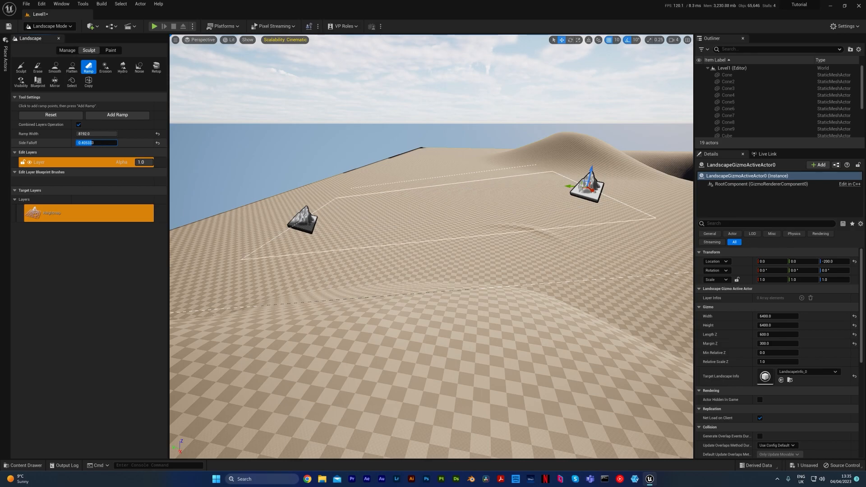
{"action": "left_click", "coordinate": [124, 117]}
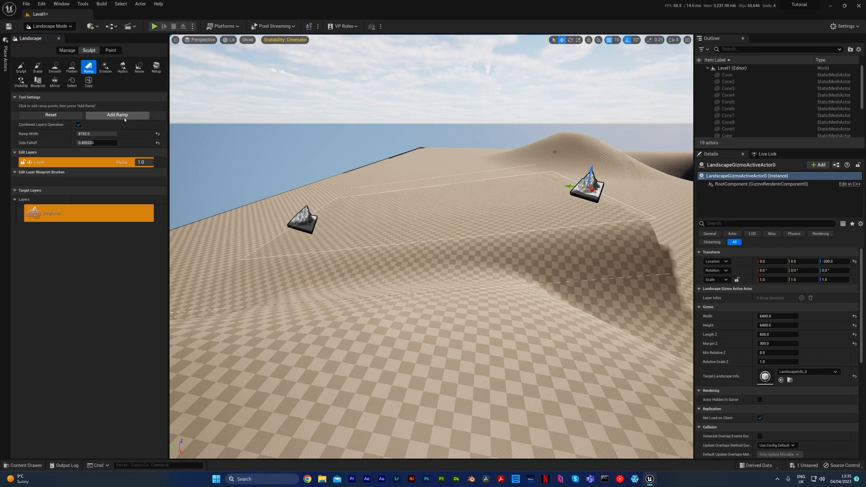
{"action": "right_click_drag", "start_coordinate": [431, 247], "coordinate": [556, 256]}
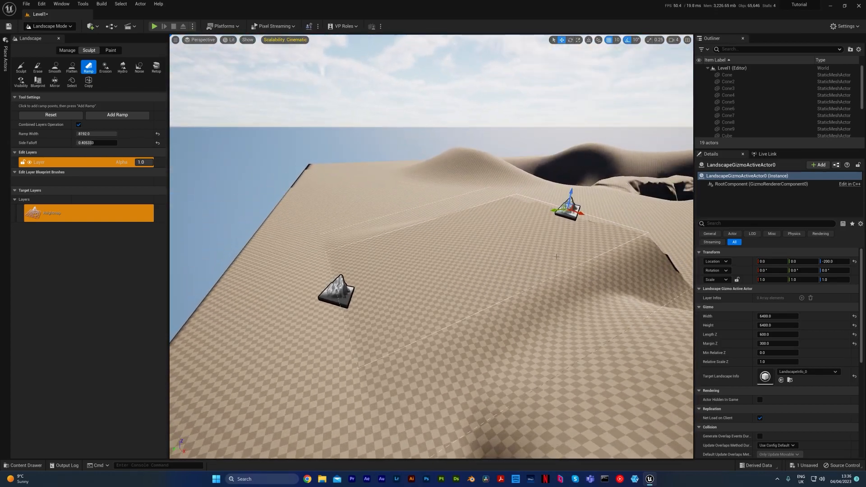
Undo the added ramp and the last smoothing stroke, and reset the ramp points.
{"action": "key", "text": "ctrl+z"}
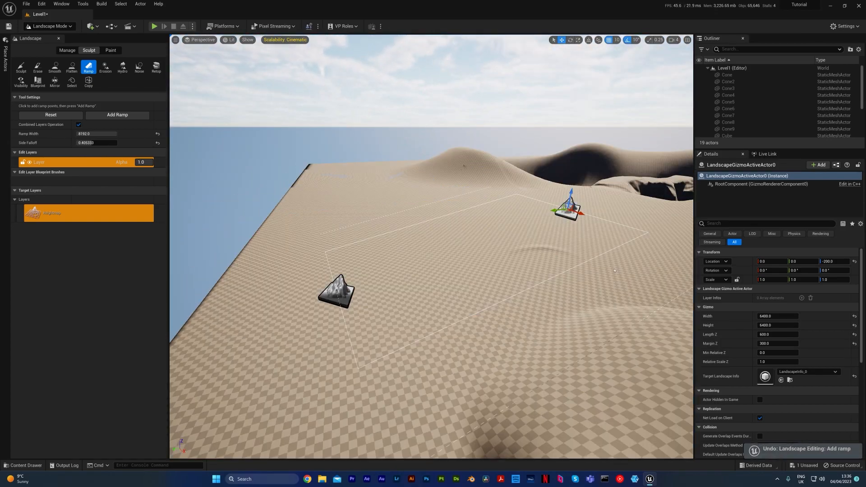
{"action": "key", "text": "ctrl+z"}
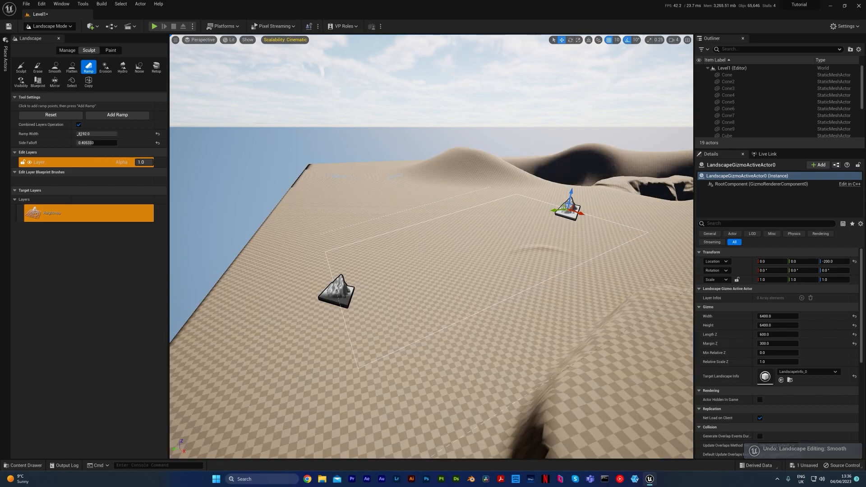
{"action": "left_click", "coordinate": [62, 116]}
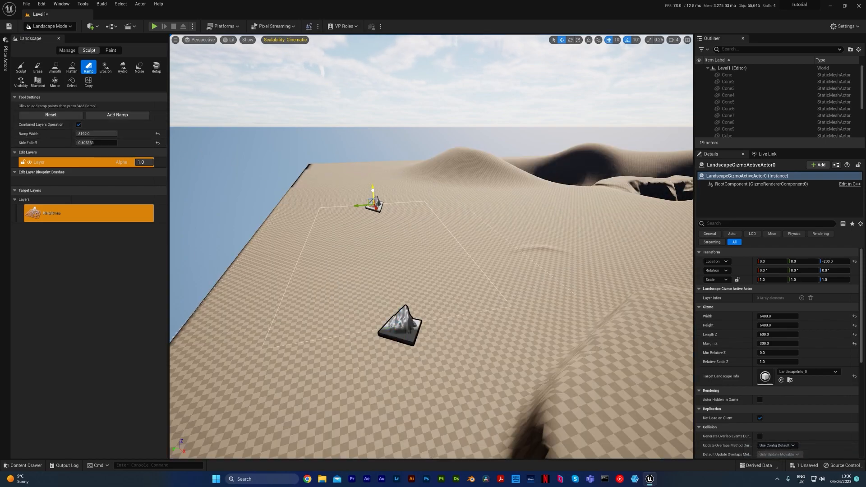
{"action": "key", "text": "ctrl+z"}
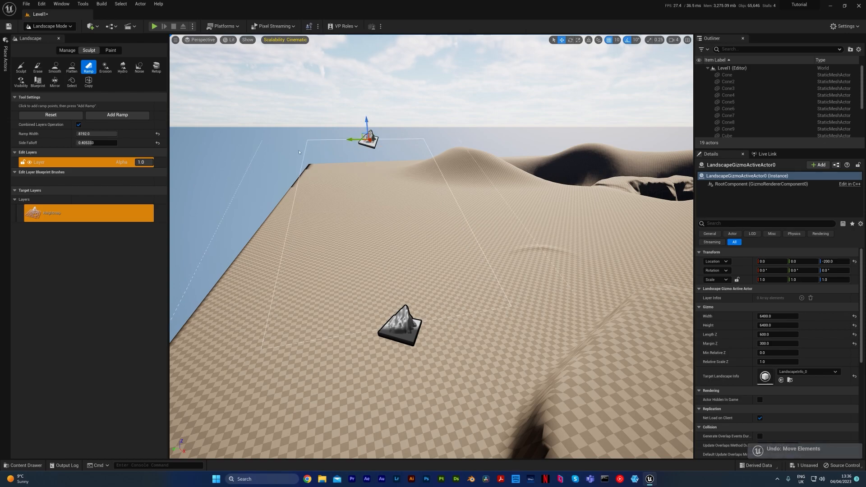
{"action": "left_click", "coordinate": [65, 118]}
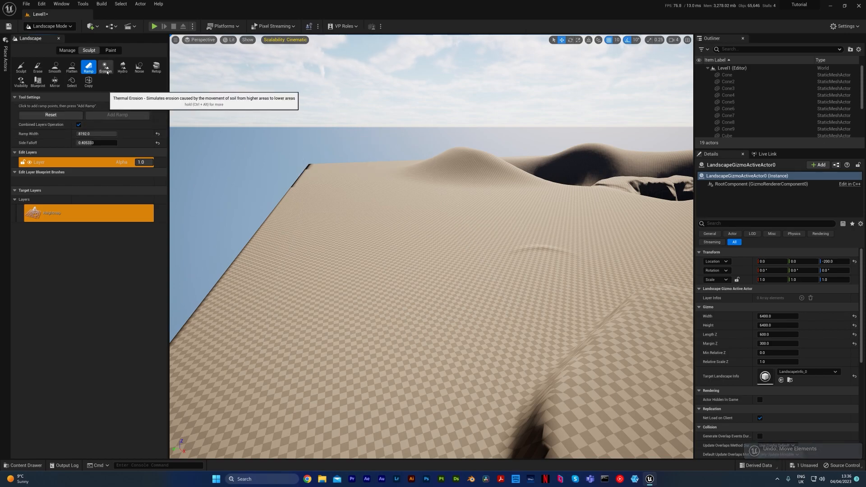
Erode the sides and top of the flattened plateau with the Erosion tool.
{"action": "left_click", "coordinate": [109, 70]}
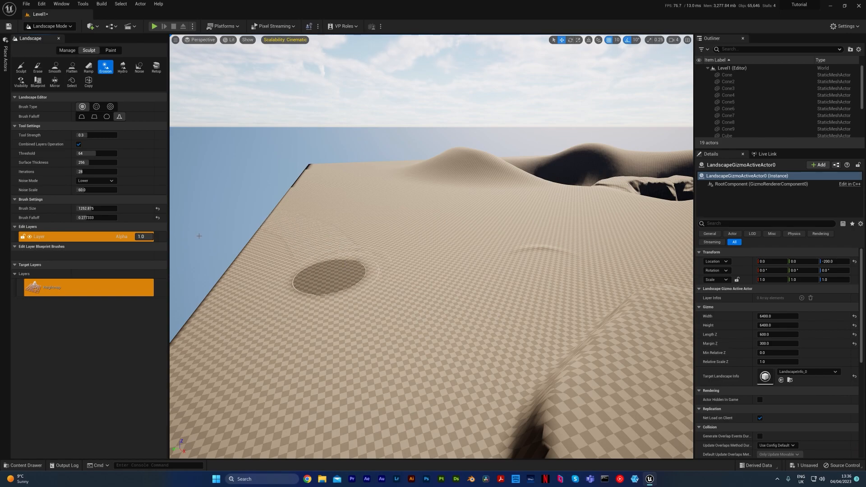
{"action": "right_click_drag", "start_coordinate": [277, 180], "coordinate": [470, 230]}
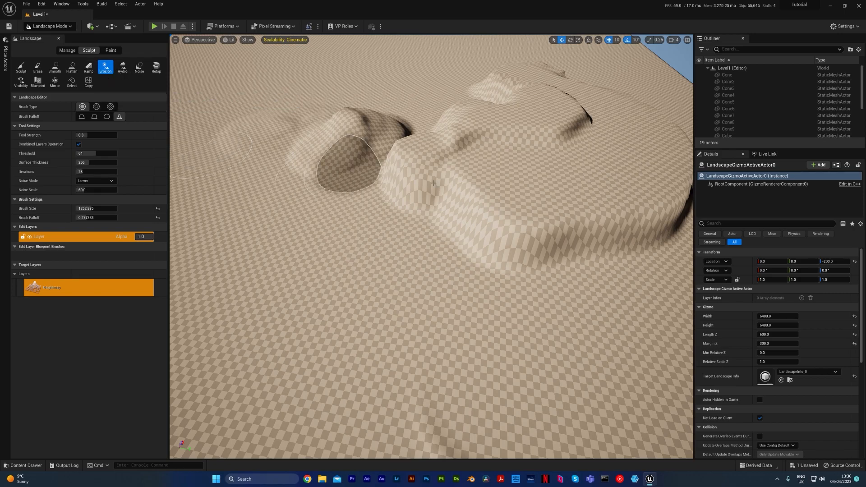
{"action": "mouse_move", "coordinate": [512, 197]}
{"action": "left_mouse_down"}
{"action": "mouse_move", "coordinate": [527, 180]}
{"action": "mouse_move", "coordinate": [516, 195]}
{"action": "mouse_move", "coordinate": [558, 181]}
{"action": "left_mouse_up"}
{"action": "mouse_move", "coordinate": [559, 181]}
{"action": "right_mouse_down"}
{"action": "mouse_move", "coordinate": [533, 158]}
{"action": "mouse_move", "coordinate": [573, 174]}
{"action": "mouse_move", "coordinate": [559, 164]}
{"action": "right_mouse_up"}
{"action": "mouse_move", "coordinate": [464, 231]}
{"action": "left_mouse_down"}
{"action": "mouse_move", "coordinate": [481, 309]}
{"action": "mouse_move", "coordinate": [517, 277]}
{"action": "mouse_move", "coordinate": [631, 266]}
{"action": "mouse_move", "coordinate": [645, 248]}
{"action": "left_mouse_up"}
{"action": "mouse_move", "coordinate": [645, 248]}
{"action": "right_mouse_down"}
{"action": "mouse_move", "coordinate": [618, 219]}
{"action": "mouse_move", "coordinate": [433, 190]}
{"action": "mouse_move", "coordinate": [451, 194]}
{"action": "mouse_move", "coordinate": [442, 203]}
{"action": "right_mouse_up"}
Erode the slope of the hill beside the white platform with brush size about 1685, falloff about 0.63 and surface thickness raised to about 360.
{"action": "left_click_drag", "start_coordinate": [88, 218], "coordinate": [101, 209]}
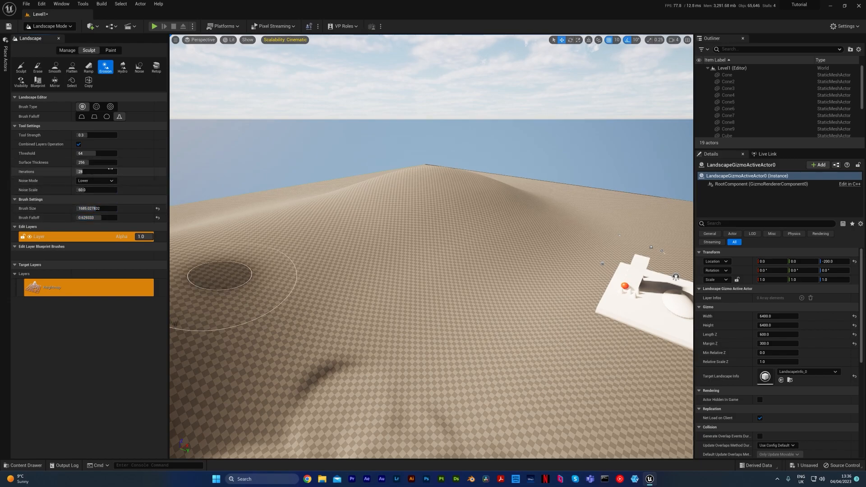
{"action": "left_click_drag", "start_coordinate": [426, 243], "coordinate": [404, 211]}
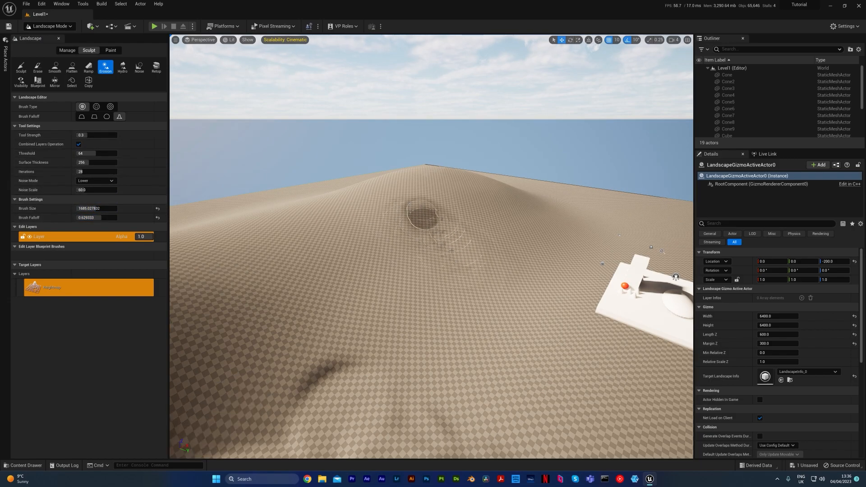
{"action": "key", "text": "w"}
{"action": "right_click_drag", "start_coordinate": [441, 262], "coordinate": [512, 281]}
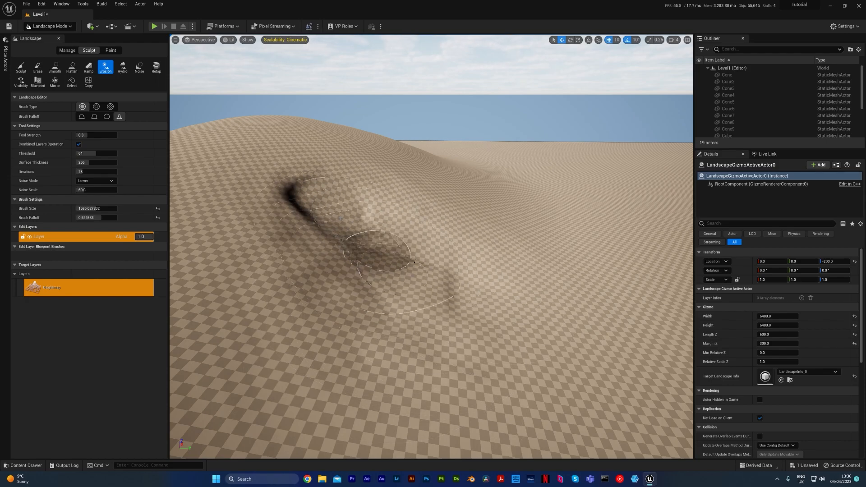
{"action": "mouse_move", "coordinate": [392, 285]}
{"action": "right_mouse_down"}
{"action": "mouse_move", "coordinate": [311, 260]}
{"action": "mouse_move", "coordinate": [293, 262]}
{"action": "mouse_move", "coordinate": [275, 288]}
{"action": "mouse_move", "coordinate": [425, 287]}
{"action": "right_mouse_up"}
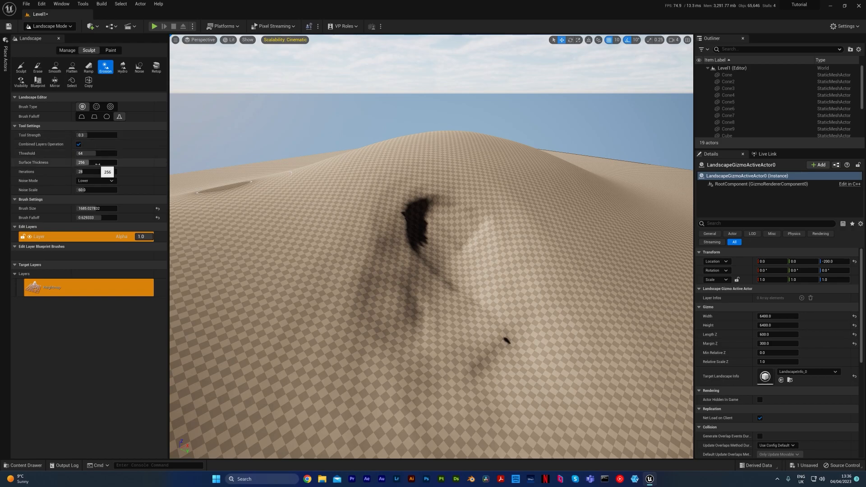
{"action": "mouse_move", "coordinate": [469, 234]}
{"action": "left_mouse_down"}
{"action": "mouse_move", "coordinate": [518, 265]}
{"action": "mouse_move", "coordinate": [415, 216]}
{"action": "mouse_move", "coordinate": [348, 293]}
{"action": "mouse_move", "coordinate": [453, 214]}
{"action": "mouse_move", "coordinate": [377, 203]}
{"action": "mouse_move", "coordinate": [451, 334]}
{"action": "mouse_move", "coordinate": [200, 239]}
{"action": "left_mouse_up"}
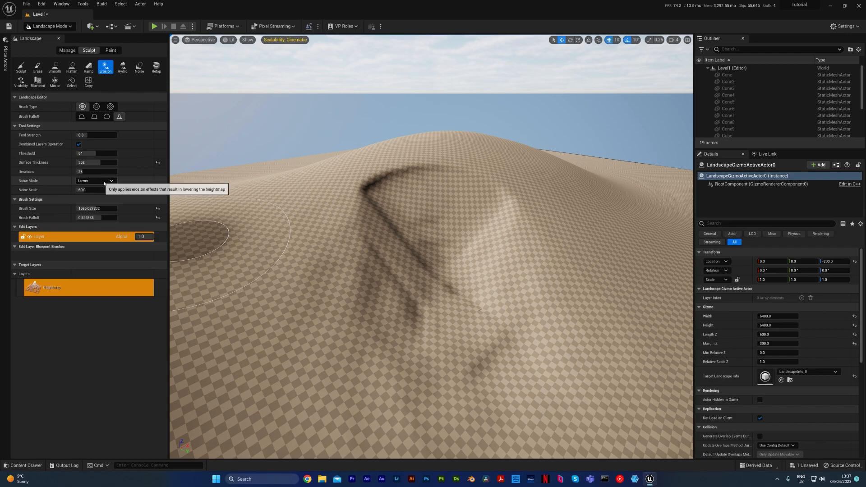
{"action": "right_click_drag", "start_coordinate": [407, 184], "coordinate": [430, 189]}
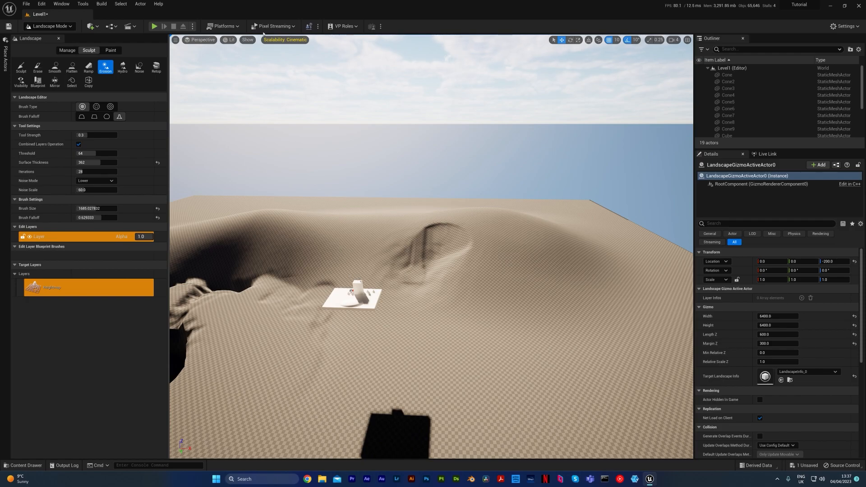
Carve a hollow into the hillside beside the eroded area with the Hydro erosion tool.
{"action": "left_click", "coordinate": [122, 66]}
{"action": "mouse_move", "coordinate": [498, 232]}
{"action": "left_mouse_down"}
{"action": "mouse_move", "coordinate": [500, 259]}
{"action": "mouse_move", "coordinate": [513, 266]}
{"action": "left_mouse_up"}
{"action": "mouse_move", "coordinate": [536, 286]}
{"action": "right_mouse_down"}
{"action": "mouse_move", "coordinate": [563, 267]}
{"action": "mouse_move", "coordinate": [554, 294]}
{"action": "right_mouse_up"}
{"action": "key", "text": "w"}
{"action": "key", "text": "s"}
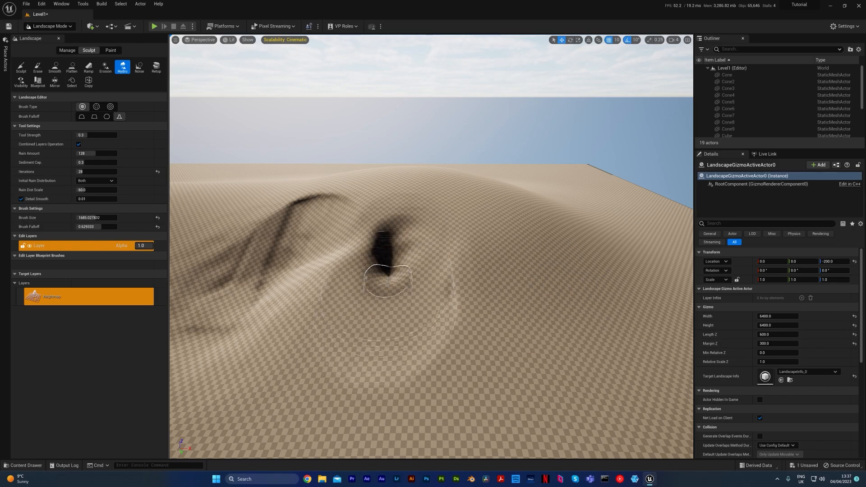
{"action": "mouse_move", "coordinate": [388, 300]}
{"action": "right_mouse_down"}
{"action": "mouse_move", "coordinate": [399, 298]}
{"action": "mouse_move", "coordinate": [360, 271]}
{"action": "mouse_move", "coordinate": [343, 288]}
{"action": "mouse_move", "coordinate": [392, 289]}
{"action": "mouse_move", "coordinate": [406, 303]}
{"action": "right_mouse_up"}
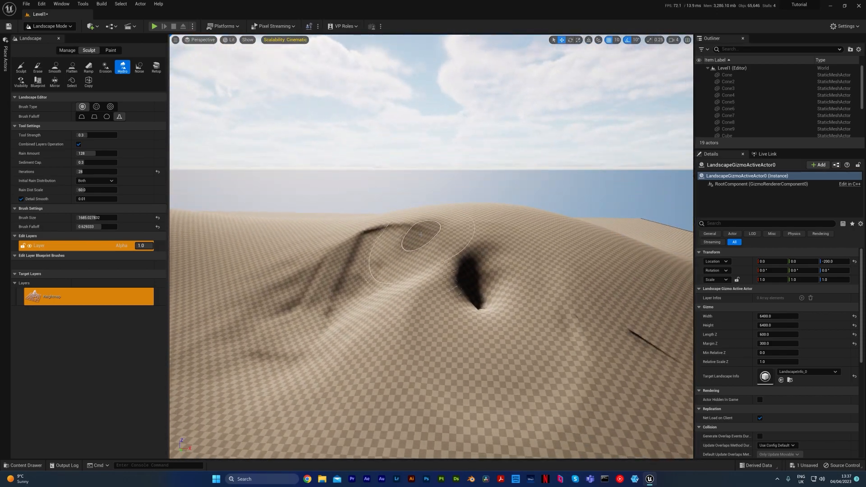
Rotate the sunlight so that it lights the sculpted terrain from another direction.
{"action": "key", "text": "ctrl+l"}
{"action": "mouse_move", "coordinate": [451, 239]}
{"action": "right_mouse_down"}
{"action": "mouse_move", "coordinate": [473, 282]}
{"action": "mouse_move", "coordinate": [383, 243]}
{"action": "mouse_move", "coordinate": [350, 248]}
{"action": "right_mouse_up"}
{"action": "key", "text": "ctrl+l"}
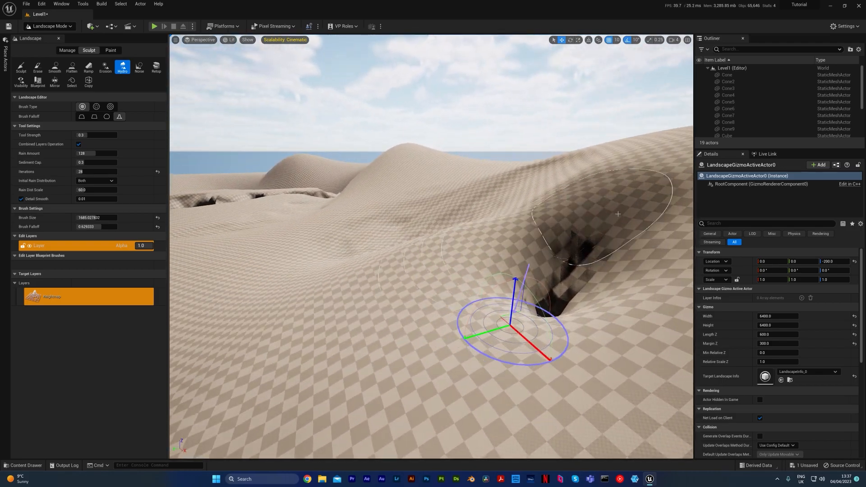
{"action": "mouse_move", "coordinate": [251, 258]}
{"action": "right_mouse_down"}
{"action": "mouse_move", "coordinate": [216, 274]}
{"action": "mouse_move", "coordinate": [180, 270]}
{"action": "mouse_move", "coordinate": [199, 282]}
{"action": "right_mouse_up"}
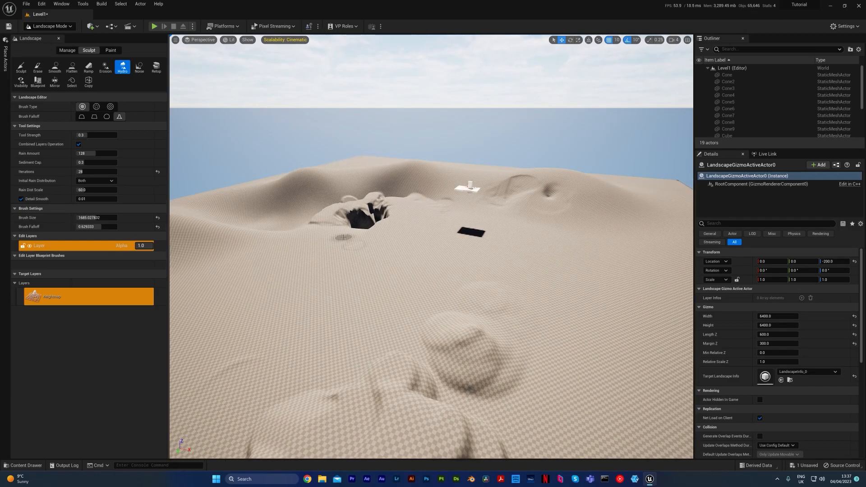
Try the Noise tool on the flat ground and set its brush size to 8192 and falloff to 0.528.
{"action": "left_click", "coordinate": [139, 67]}
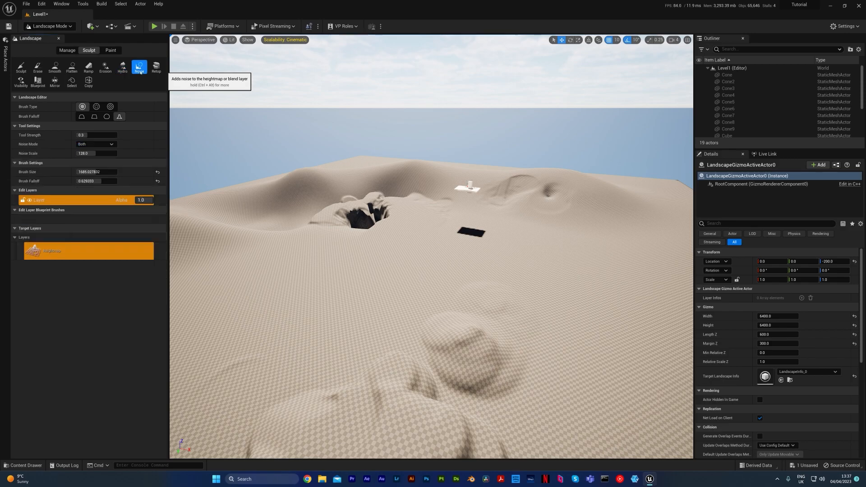
{"action": "mouse_move", "coordinate": [437, 287]}
{"action": "left_mouse_down"}
{"action": "mouse_move", "coordinate": [397, 311]}
{"action": "mouse_move", "coordinate": [451, 273]}
{"action": "mouse_move", "coordinate": [437, 268]}
{"action": "mouse_move", "coordinate": [446, 261]}
{"action": "mouse_move", "coordinate": [371, 278]}
{"action": "mouse_move", "coordinate": [297, 310]}
{"action": "mouse_move", "coordinate": [290, 294]}
{"action": "mouse_move", "coordinate": [460, 266]}
{"action": "mouse_move", "coordinate": [505, 291]}
{"action": "mouse_move", "coordinate": [508, 279]}
{"action": "left_mouse_up"}
{"action": "left_click", "coordinate": [97, 172]}
{"action": "type", "text": "8192"}
{"action": "key", "text": "Return"}
{"action": "left_click_drag", "start_coordinate": [110, 181], "coordinate": [105, 180]}
Paint noise with the large brush across the middle of the landscape to raise rugged peaks.
{"action": "mouse_move", "coordinate": [573, 329]}
{"action": "left_mouse_down"}
{"action": "mouse_move", "coordinate": [590, 293]}
{"action": "mouse_move", "coordinate": [388, 321]}
{"action": "mouse_move", "coordinate": [400, 318]}
{"action": "left_mouse_up"}
{"action": "mouse_move", "coordinate": [399, 318]}
{"action": "right_mouse_down"}
{"action": "mouse_move", "coordinate": [444, 302]}
{"action": "mouse_move", "coordinate": [427, 356]}
{"action": "right_mouse_up"}
{"action": "key", "text": "s"}
{"action": "mouse_move", "coordinate": [361, 334]}
{"action": "left_mouse_down"}
{"action": "mouse_move", "coordinate": [363, 357]}
{"action": "mouse_move", "coordinate": [537, 268]}
{"action": "mouse_move", "coordinate": [554, 195]}
{"action": "mouse_move", "coordinate": [393, 261]}
{"action": "left_mouse_up"}
{"action": "left_click_drag", "start_coordinate": [368, 231], "coordinate": [409, 223]}
{"action": "mouse_move", "coordinate": [409, 224]}
{"action": "right_mouse_down"}
{"action": "mouse_move", "coordinate": [428, 232]}
{"action": "mouse_move", "coordinate": [361, 226]}
{"action": "mouse_move", "coordinate": [401, 235]}
{"action": "right_mouse_up"}
{"action": "key", "text": "s"}
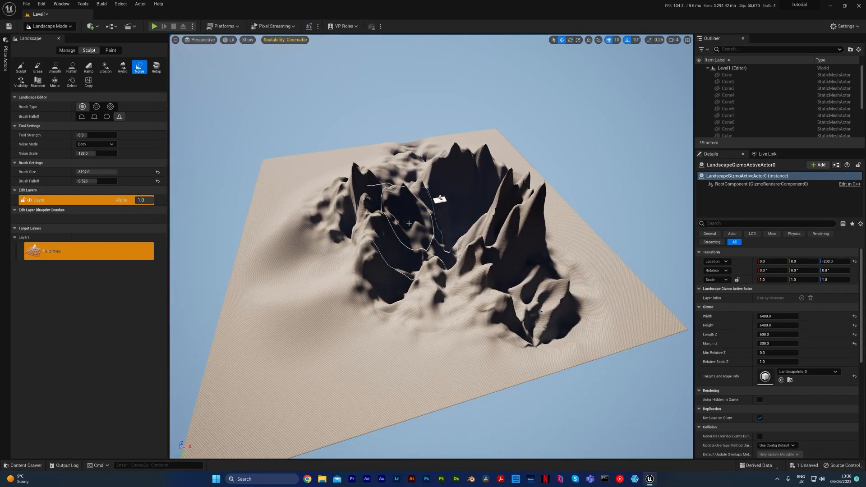
Undo the noise strokes and reapply noise over the whole landscape with tool strength 0.1 and brush size 24000.
{"action": "key", "text": "ctrl+z"}
{"action": "key", "text": "ctrl+z"}
{"action": "left_click", "coordinate": [97, 135]}
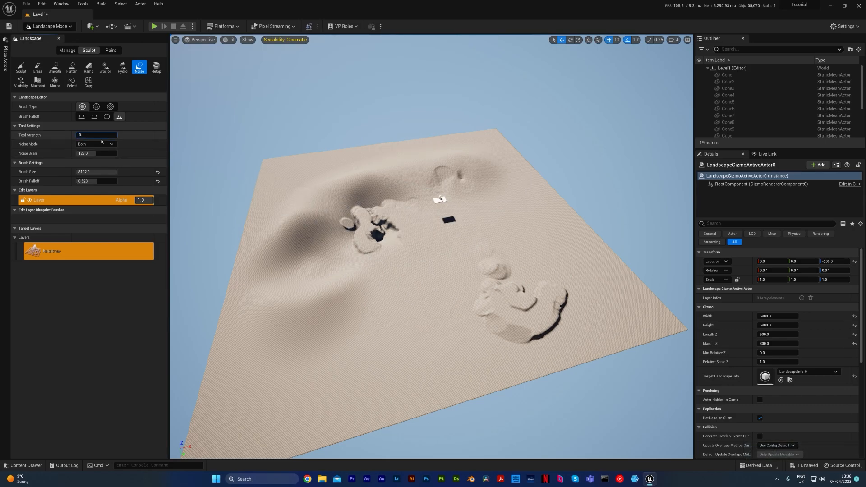
{"action": "left_click", "coordinate": [99, 173]}
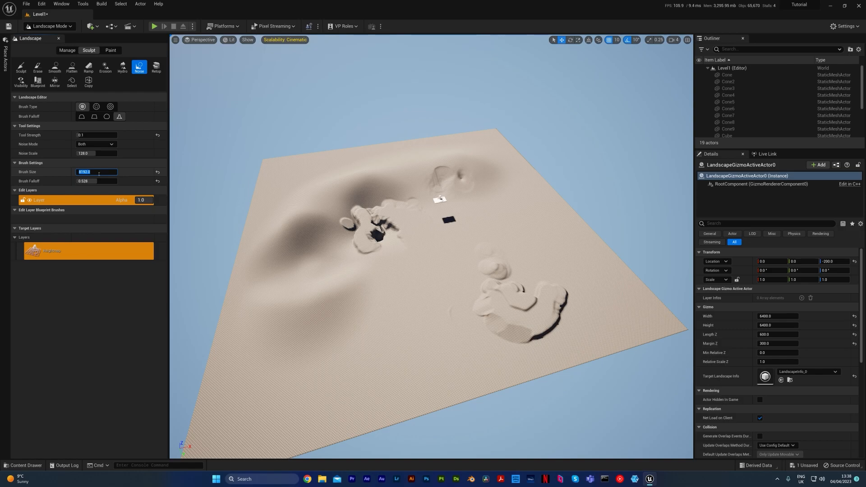
{"action": "key", "text": "Return"}
{"action": "mouse_move", "coordinate": [368, 349]}
{"action": "left_mouse_down"}
{"action": "mouse_move", "coordinate": [483, 290]}
{"action": "mouse_move", "coordinate": [549, 279]}
{"action": "mouse_move", "coordinate": [473, 180]}
{"action": "mouse_move", "coordinate": [316, 190]}
{"action": "mouse_move", "coordinate": [383, 198]}
{"action": "left_mouse_up"}
Inspect the noise-covered terrain from close to the ground and from high above.
{"action": "mouse_move", "coordinate": [384, 198]}
{"action": "right_mouse_down"}
{"action": "mouse_move", "coordinate": [361, 180]}
{"action": "mouse_move", "coordinate": [365, 212]}
{"action": "mouse_move", "coordinate": [388, 221]}
{"action": "mouse_move", "coordinate": [356, 217]}
{"action": "mouse_move", "coordinate": [359, 181]}
{"action": "right_mouse_up"}
{"action": "key", "text": "w"}
{"action": "key", "text": "w"}
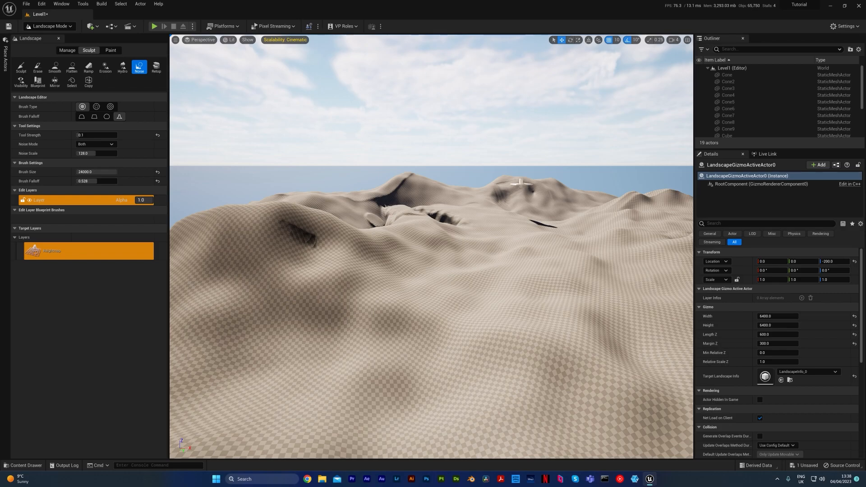
{"action": "key", "text": "q"}
{"action": "right_click_drag", "start_coordinate": [503, 213], "coordinate": [539, 162]}
{"action": "mouse_move", "coordinate": [431, 247]}
{"action": "right_mouse_down"}
{"action": "mouse_move", "coordinate": [414, 320]}
{"action": "mouse_move", "coordinate": [432, 322]}
{"action": "right_mouse_up"}
{"action": "key", "text": "e"}
{"action": "key", "text": "s"}
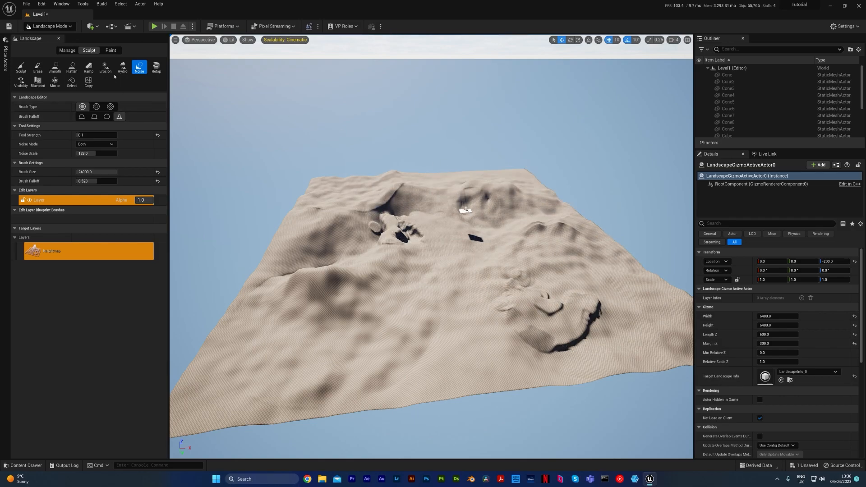
Flatten the noise-covered landscape with the Erase tool, raising the tool strength to 1.0.
{"action": "left_click", "coordinate": [38, 68]}
{"action": "mouse_move", "coordinate": [315, 361]}
{"action": "left_mouse_down"}
{"action": "mouse_move", "coordinate": [280, 356]}
{"action": "mouse_move", "coordinate": [336, 252]}
{"action": "mouse_move", "coordinate": [329, 213]}
{"action": "mouse_move", "coordinate": [316, 212]}
{"action": "mouse_move", "coordinate": [377, 194]}
{"action": "left_mouse_up"}
{"action": "left_click_drag", "start_coordinate": [96, 128], "coordinate": [119, 127]}
{"action": "mouse_move", "coordinate": [381, 244]}
{"action": "left_mouse_down"}
{"action": "mouse_move", "coordinate": [406, 189]}
{"action": "mouse_move", "coordinate": [474, 185]}
{"action": "mouse_move", "coordinate": [555, 280]}
{"action": "mouse_move", "coordinate": [510, 183]}
{"action": "mouse_move", "coordinate": [557, 248]}
{"action": "mouse_move", "coordinate": [410, 367]}
{"action": "mouse_move", "coordinate": [326, 251]}
{"action": "mouse_move", "coordinate": [592, 202]}
{"action": "mouse_move", "coordinate": [464, 222]}
{"action": "left_mouse_up"}
Switch to the Sculpt tool and compare the Circle and Alpha brush types, ending on the Alpha brush.
{"action": "left_click", "coordinate": [21, 67]}
{"action": "mouse_move", "coordinate": [361, 221]}
{"action": "right_mouse_down"}
{"action": "mouse_move", "coordinate": [399, 192]}
{"action": "mouse_move", "coordinate": [383, 203]}
{"action": "mouse_move", "coordinate": [383, 239]}
{"action": "mouse_move", "coordinate": [394, 248]}
{"action": "right_mouse_up"}
{"action": "key", "text": "w"}
{"action": "key", "text": "s"}
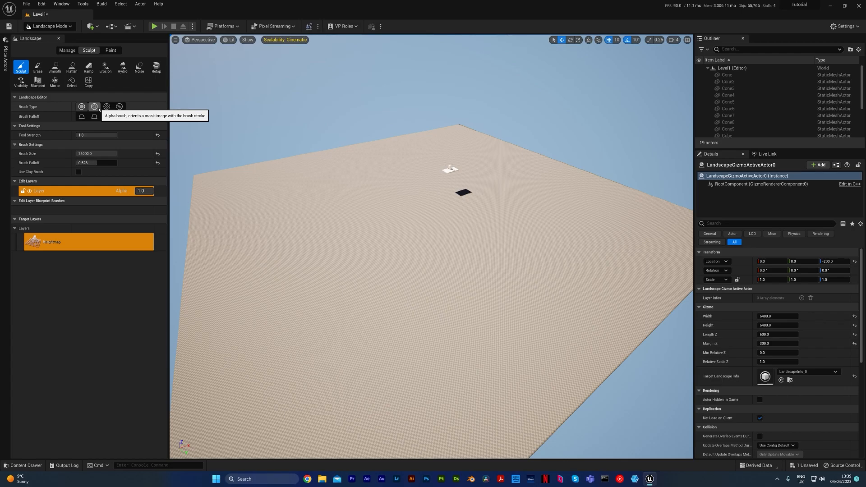
{"action": "left_click", "coordinate": [94, 107]}
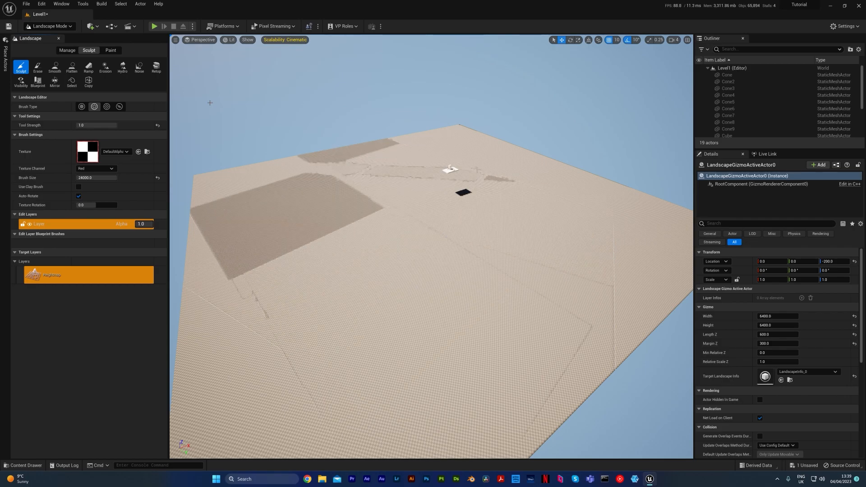
{"action": "left_click", "coordinate": [81, 106]}
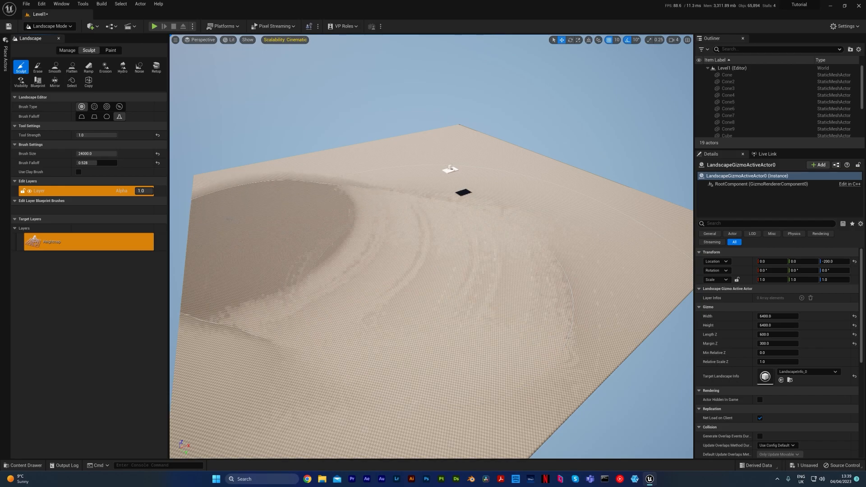
{"action": "left_click", "coordinate": [96, 107]}
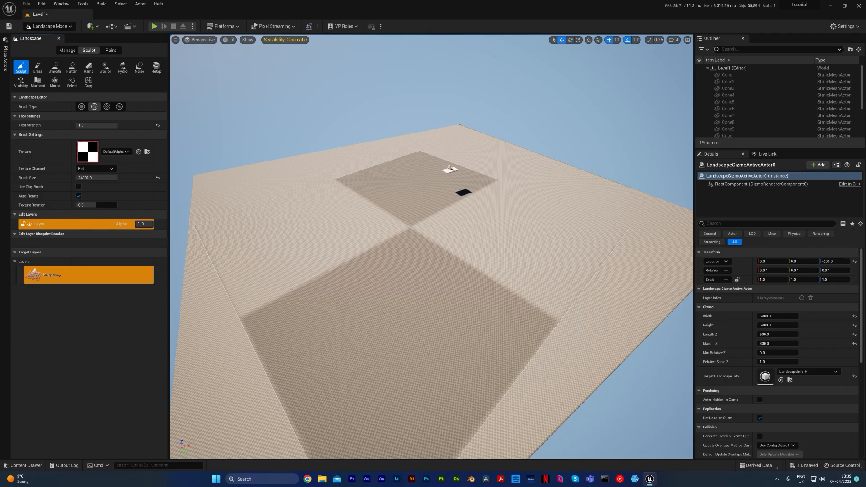
Stamp the default checkered alpha across the middle of the landscape at brush size 24000 and inspect the raised blocks.
{"action": "left_click", "coordinate": [410, 227]}
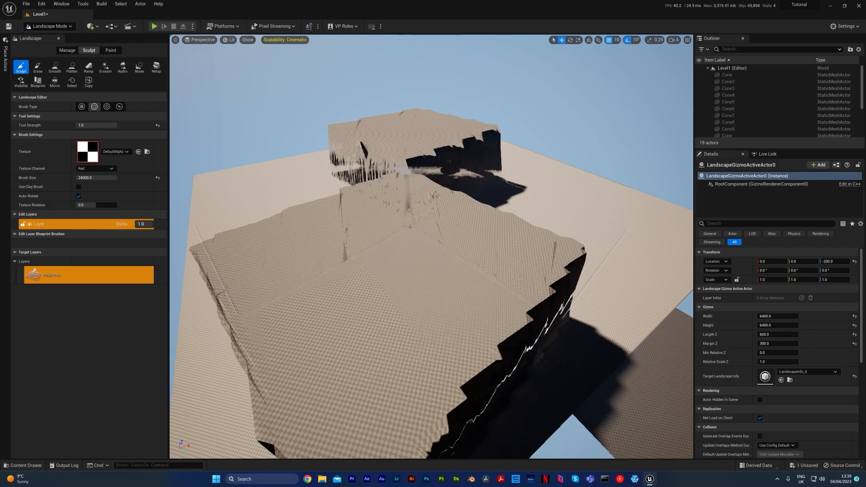
{"action": "mouse_move", "coordinate": [410, 227]}
{"action": "right_mouse_down"}
{"action": "mouse_move", "coordinate": [383, 217]}
{"action": "mouse_move", "coordinate": [379, 189]}
{"action": "mouse_move", "coordinate": [370, 194]}
{"action": "mouse_move", "coordinate": [413, 235]}
{"action": "right_mouse_up"}
{"action": "key", "text": "s"}
{"action": "key", "text": "w"}
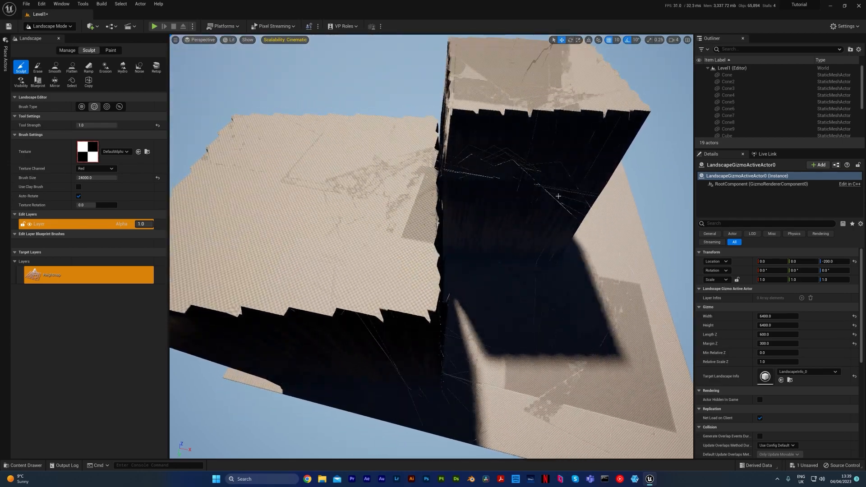
{"action": "key", "text": "w"}
{"action": "right_click_drag", "start_coordinate": [424, 203], "coordinate": [384, 172]}
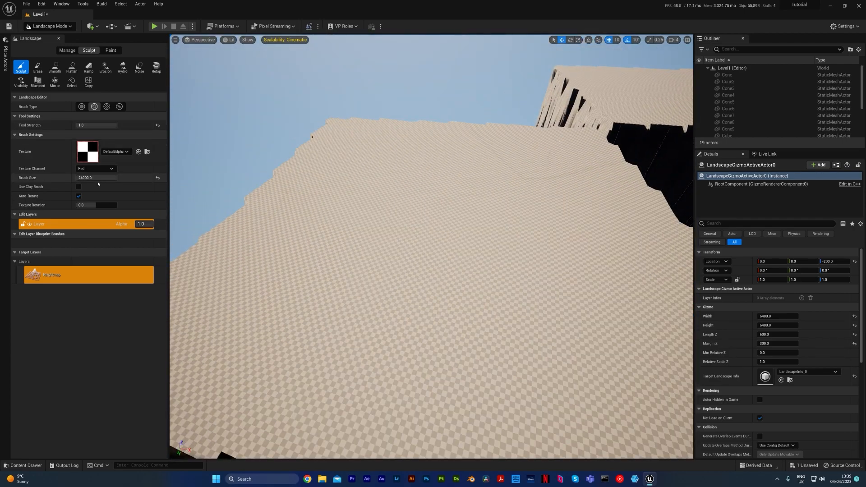
Try a stamp of the checkered alpha with a much smaller brush size, and undo both alpha stamps.
{"action": "left_click_drag", "start_coordinate": [97, 177], "coordinate": [88, 178]}
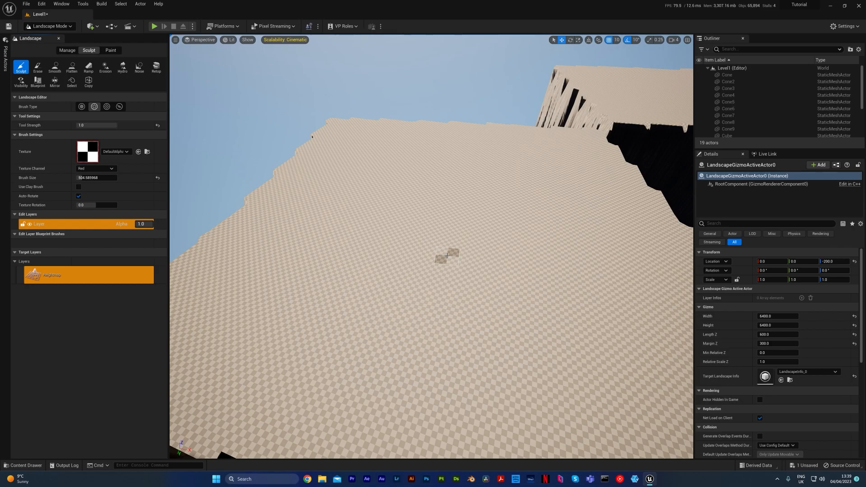
{"action": "left_click", "coordinate": [446, 255]}
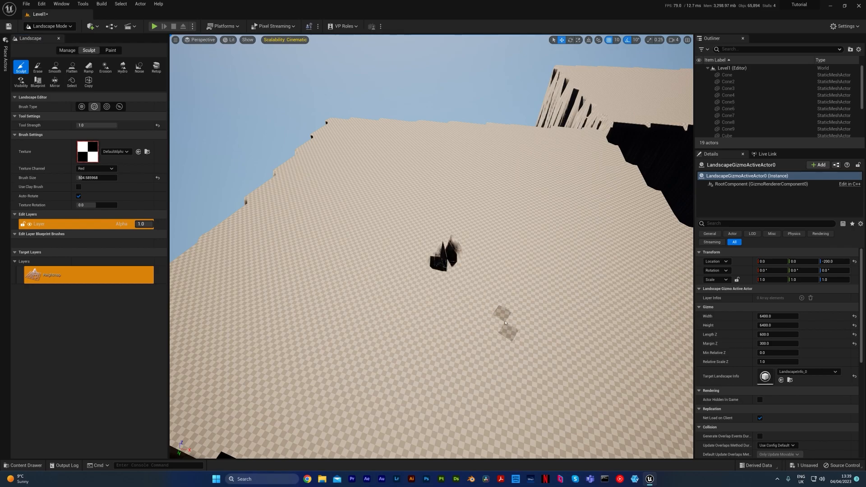
{"action": "key", "text": "ctrl+z"}
{"action": "key", "text": "ctrl+z"}
{"action": "mouse_move", "coordinate": [467, 304]}
{"action": "right_mouse_down"}
{"action": "mouse_move", "coordinate": [505, 315]}
{"action": "mouse_move", "coordinate": [487, 284]}
{"action": "mouse_move", "coordinate": [467, 307]}
{"action": "right_mouse_up"}
{"action": "key", "text": "w"}
{"action": "key", "text": "s"}
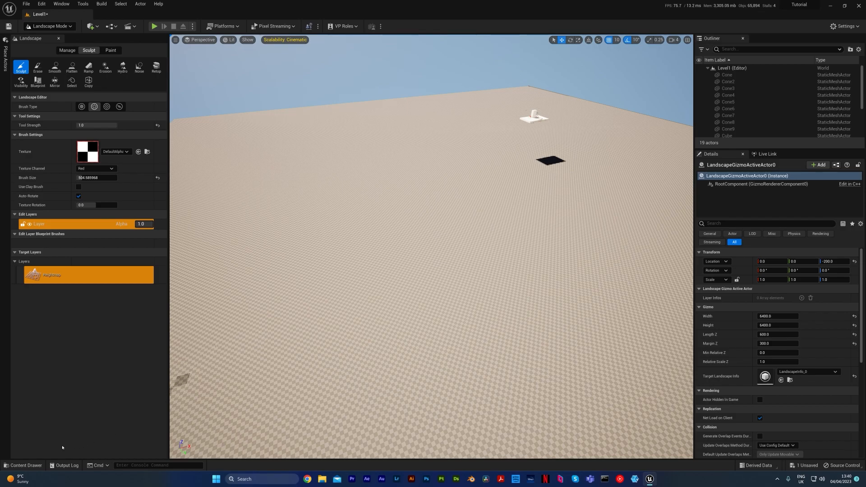
Assign the T_Brushify_Erosion_A texture from the Brushify AlphaBrushes folder to the alpha brush.
{"action": "left_click", "coordinate": [35, 462]}
{"action": "left_click", "coordinate": [54, 324]}
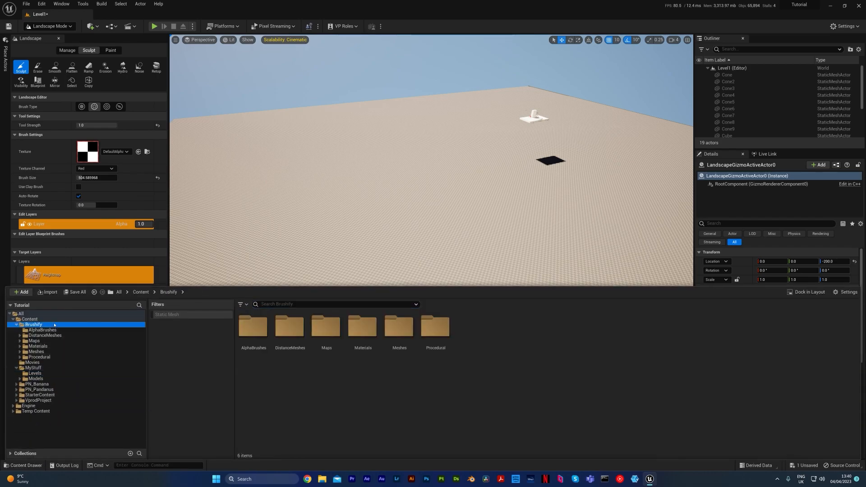
{"action": "left_click", "coordinate": [262, 334]}
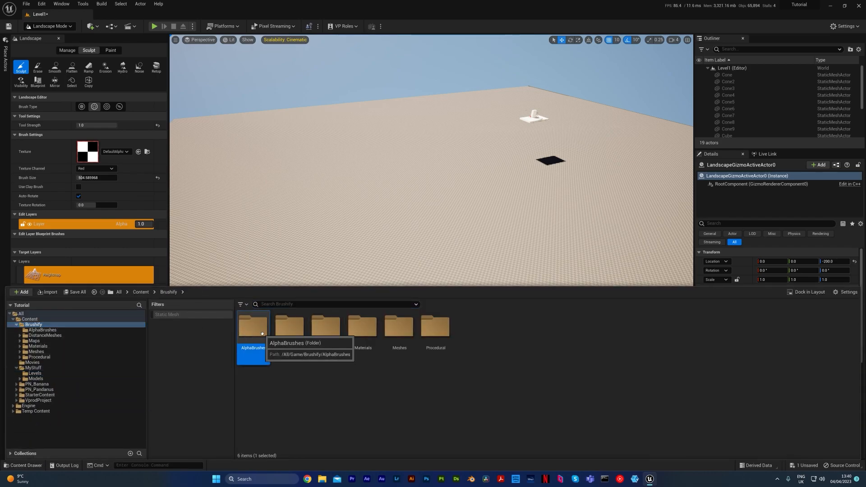
{"action": "double_click", "coordinate": [262, 334]}
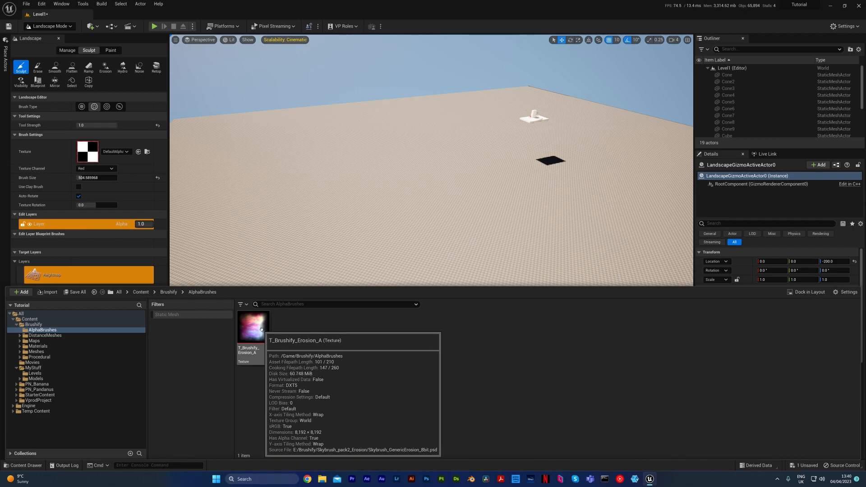
{"action": "left_click_drag", "start_coordinate": [249, 326], "coordinate": [90, 152]}
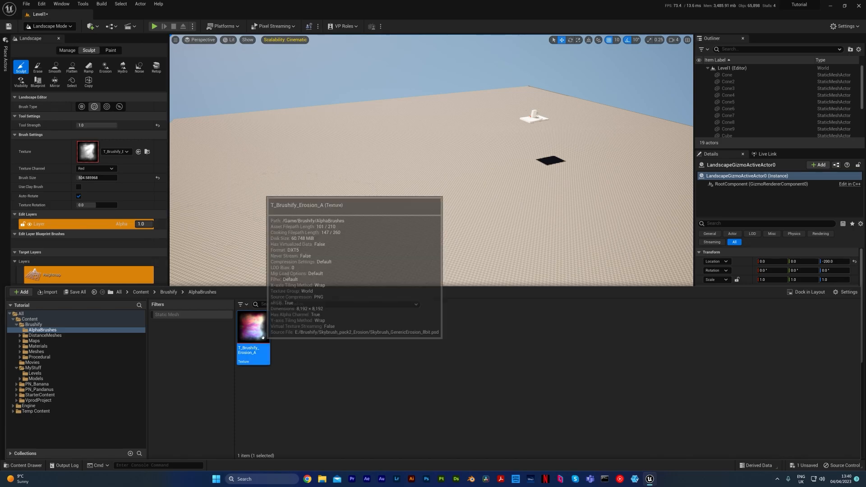
{"action": "key", "text": "ctrl+space"}
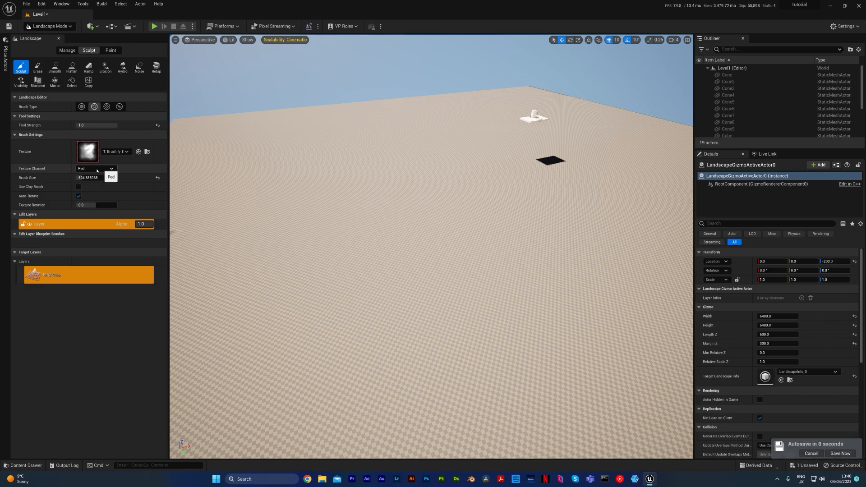
Raise a single eroded mountain on the flat ground using the texture's Red channel and brush size 8192.
{"action": "left_click", "coordinate": [90, 170]}
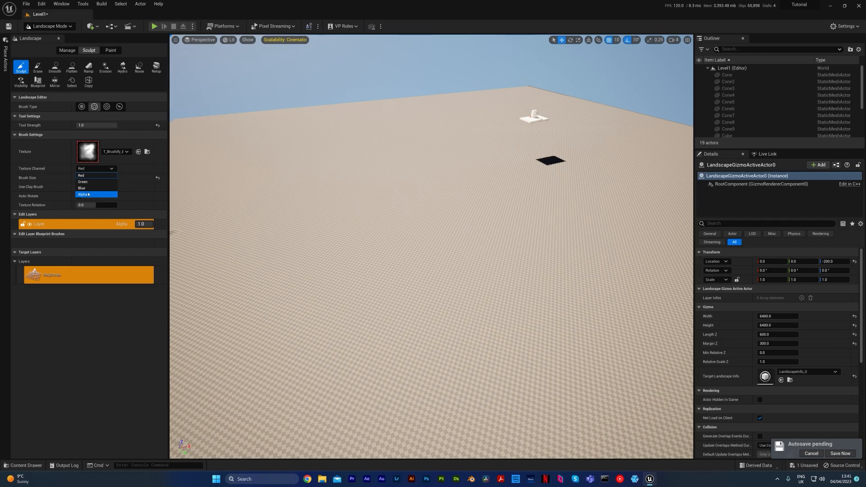
{"action": "left_click", "coordinate": [94, 176]}
{"action": "left_click", "coordinate": [94, 178]}
{"action": "left_click_drag", "start_coordinate": [103, 177], "coordinate": [117, 177]}
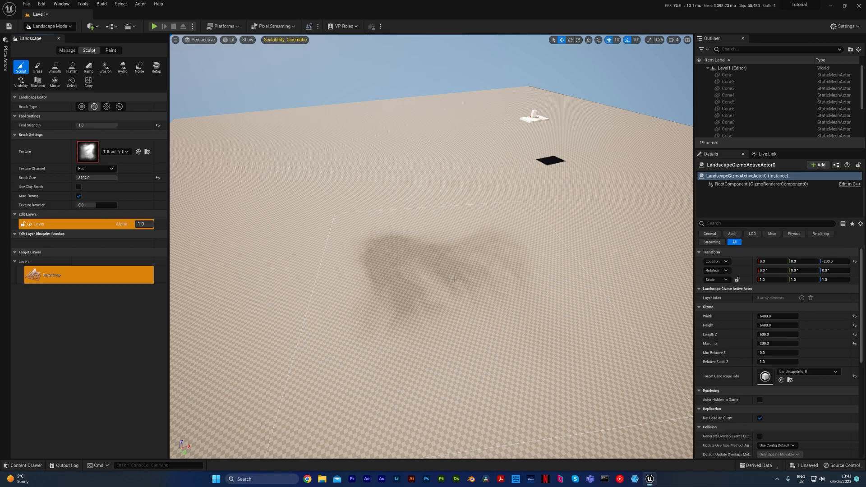
{"action": "left_click_drag", "start_coordinate": [451, 279], "coordinate": [453, 277]}
{"action": "right_click_drag", "start_coordinate": [454, 253], "coordinate": [453, 269]}
{"action": "key", "text": "s"}
Set the brush size to 24000 and sculpt large eroded mountains across the landscape.
{"action": "left_click", "coordinate": [110, 177]}
{"action": "type", "text": "2400"}
{"action": "key", "text": "Return"}
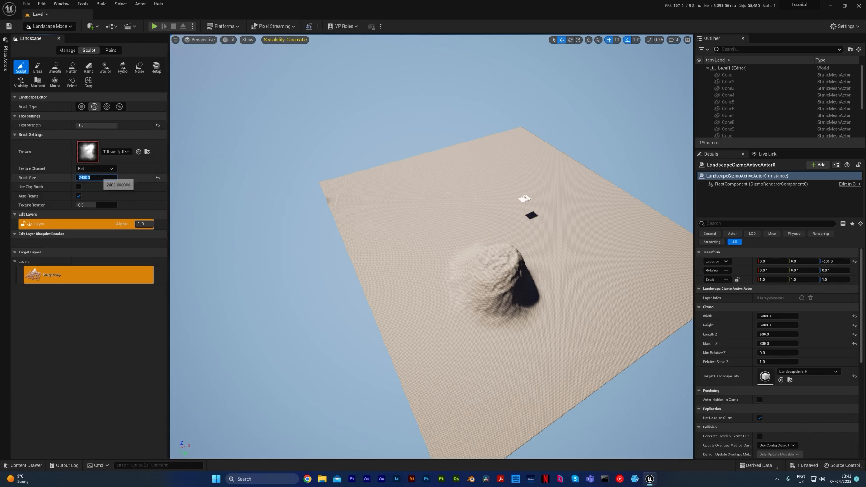
{"action": "type", "text": "0"}
{"action": "key", "text": "Return"}
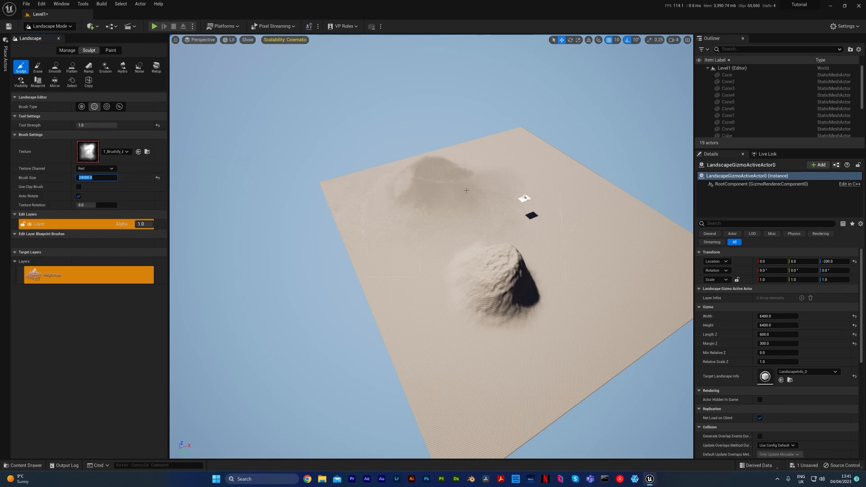
{"action": "mouse_move", "coordinate": [461, 183]}
{"action": "left_mouse_down"}
{"action": "mouse_move", "coordinate": [454, 192]}
{"action": "mouse_move", "coordinate": [560, 212]}
{"action": "mouse_move", "coordinate": [627, 262]}
{"action": "mouse_move", "coordinate": [563, 298]}
{"action": "mouse_move", "coordinate": [498, 256]}
{"action": "left_mouse_up"}
Inspect the eroded mountains from close to the slopes and from high above.
{"action": "key", "text": "w"}
{"action": "right_click_drag", "start_coordinate": [498, 255], "coordinate": [525, 189]}
{"action": "key", "text": "e"}
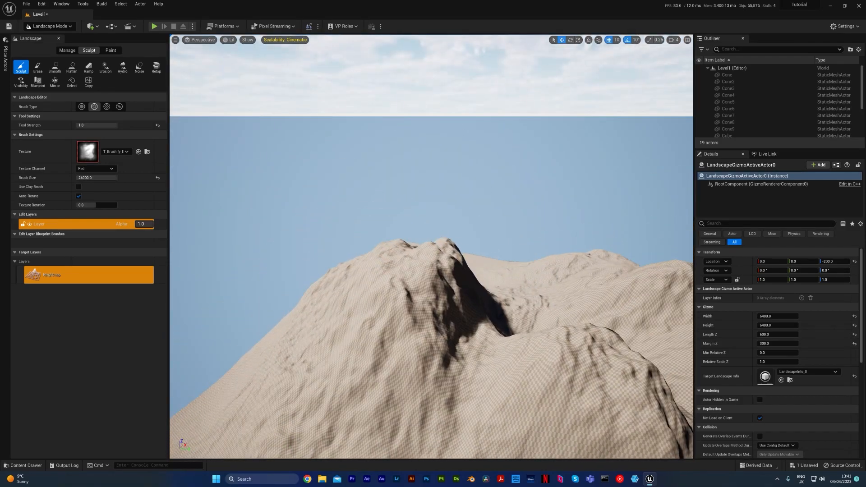
{"action": "right_click_drag", "start_coordinate": [458, 230], "coordinate": [459, 230]}
{"action": "key", "text": "s"}
{"action": "key", "text": "a"}
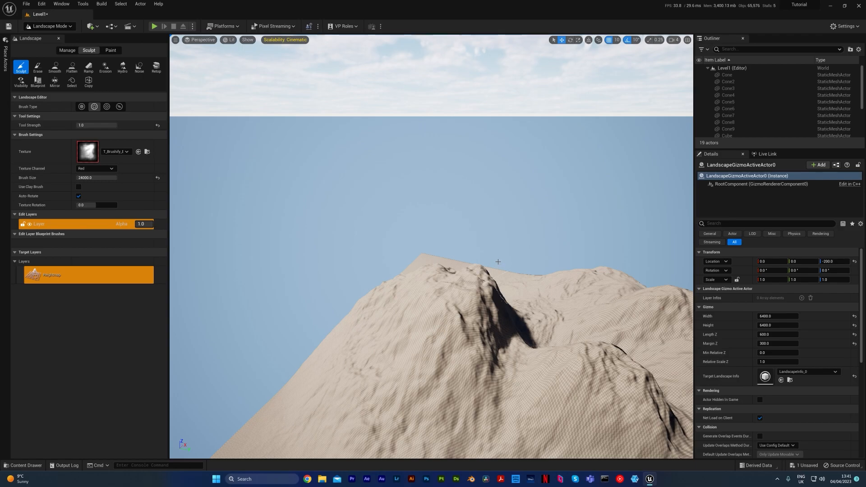
{"action": "right_click", "coordinate": [467, 269]}
{"action": "key", "text": "s"}
{"action": "right_click_drag", "start_coordinate": [467, 269], "coordinate": [469, 313]}
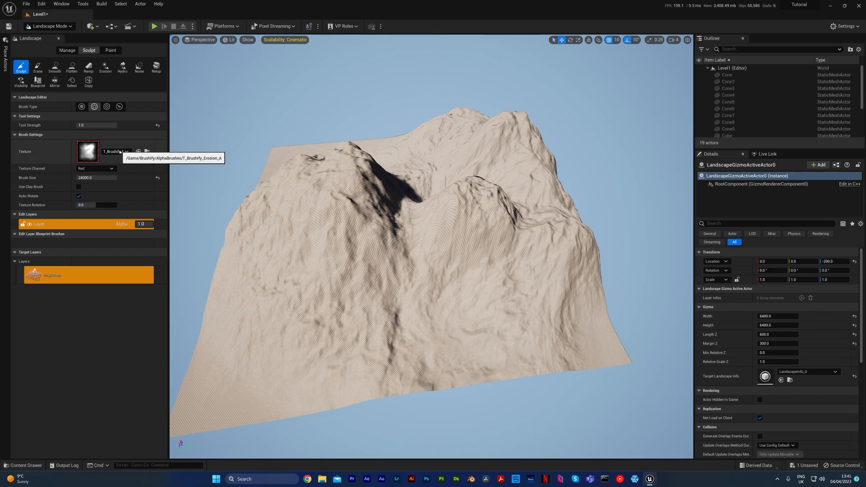
Undo all the sculpt strokes made with the Red channel of the erosion texture.
{"action": "key", "text": "ctrl+z"}
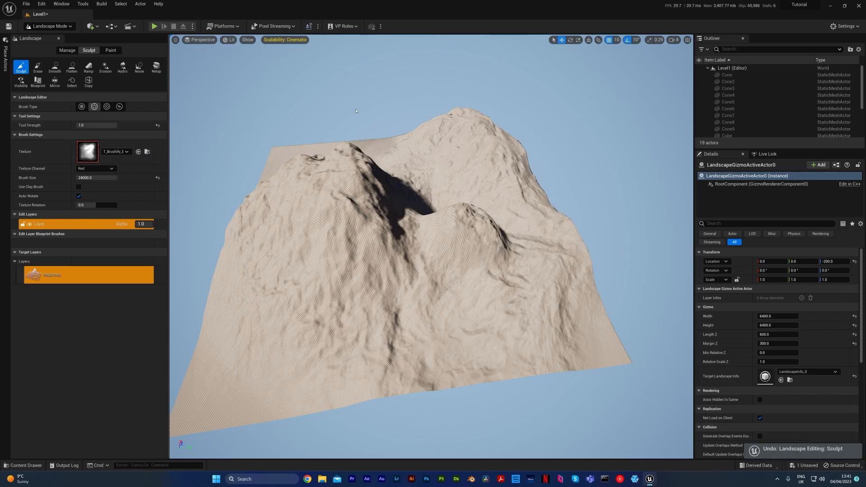
{"action": "key", "text": "ctrl+z"}
{"action": "key", "text": "ctrl+z"}
{"action": "key", "text": "ctrl+z"}
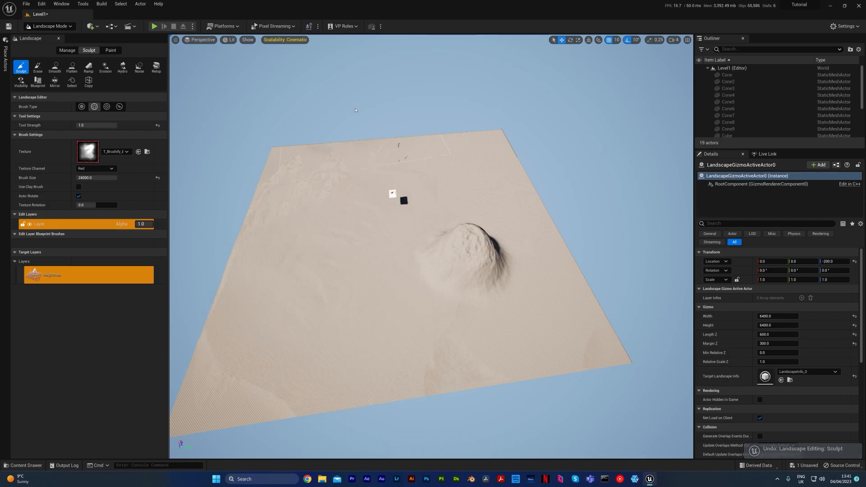
{"action": "key", "text": "ctrl+z"}
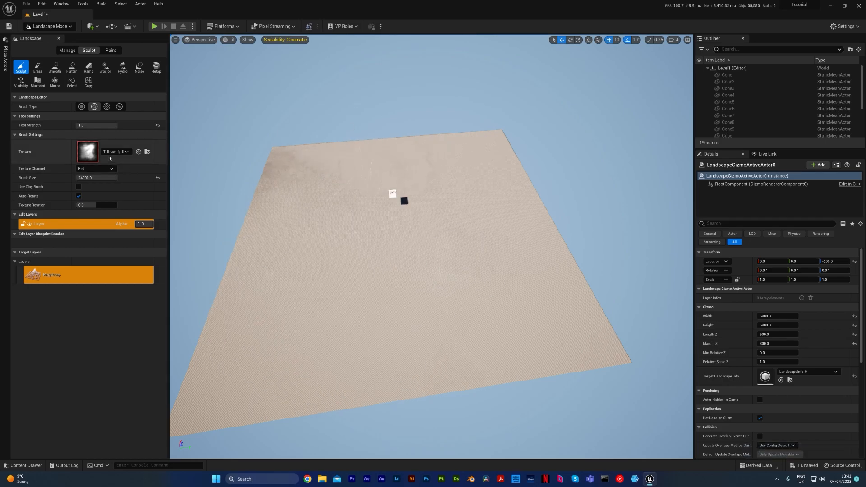
Set the alpha brush to the Green texture channel, tool strength about 0.51 and brush size 8192.
{"action": "left_click", "coordinate": [102, 168]}
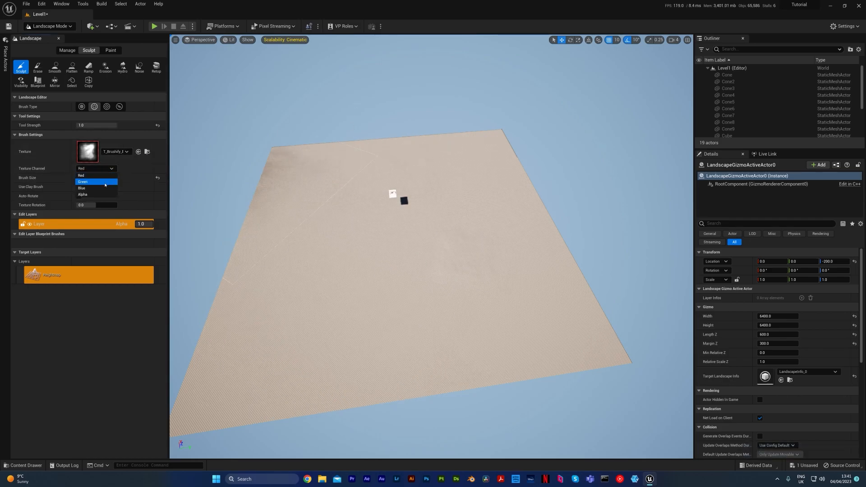
{"action": "left_click", "coordinate": [96, 182]}
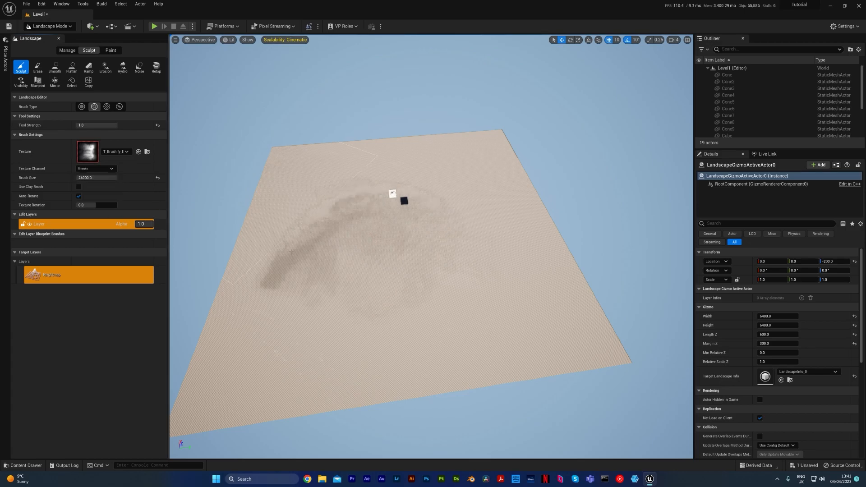
{"action": "left_click", "coordinate": [106, 177]}
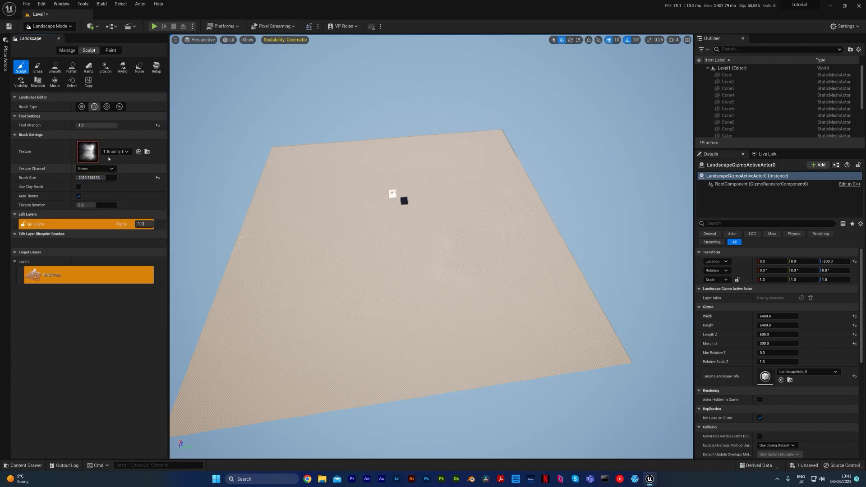
{"action": "left_click_drag", "start_coordinate": [97, 125], "coordinate": [97, 125]}
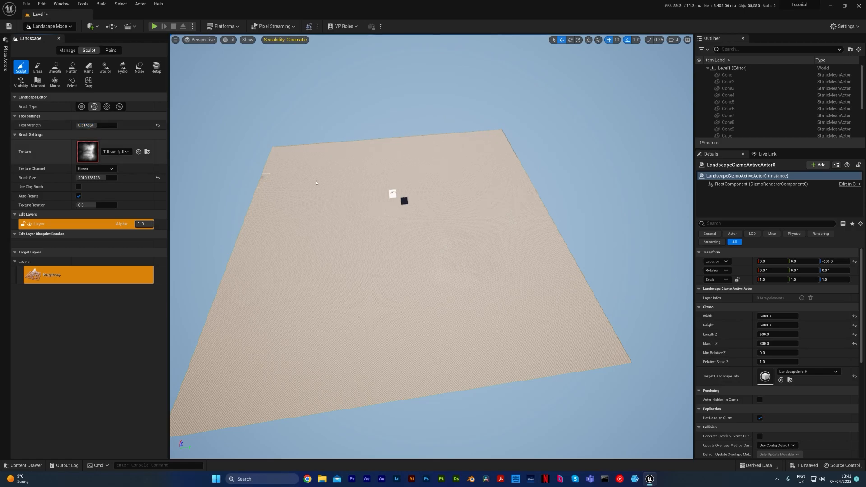
{"action": "left_click_drag", "start_coordinate": [98, 178], "coordinate": [101, 178]}
Paint eroded ridges and peaks over the whole landscape with the Green-channel alpha brush.
{"action": "mouse_move", "coordinate": [361, 199]}
{"action": "left_mouse_down"}
{"action": "mouse_move", "coordinate": [342, 217]}
{"action": "mouse_move", "coordinate": [311, 288]}
{"action": "mouse_move", "coordinate": [361, 198]}
{"action": "mouse_move", "coordinate": [349, 206]}
{"action": "mouse_move", "coordinate": [420, 190]}
{"action": "mouse_move", "coordinate": [478, 216]}
{"action": "mouse_move", "coordinate": [458, 276]}
{"action": "mouse_move", "coordinate": [397, 297]}
{"action": "mouse_move", "coordinate": [338, 351]}
{"action": "mouse_move", "coordinate": [564, 325]}
{"action": "mouse_move", "coordinate": [575, 298]}
{"action": "left_mouse_up"}
{"action": "mouse_move", "coordinate": [522, 177]}
{"action": "left_mouse_down"}
{"action": "mouse_move", "coordinate": [511, 163]}
{"action": "mouse_move", "coordinate": [539, 226]}
{"action": "mouse_move", "coordinate": [493, 155]}
{"action": "mouse_move", "coordinate": [434, 177]}
{"action": "mouse_move", "coordinate": [406, 153]}
{"action": "mouse_move", "coordinate": [361, 149]}
{"action": "mouse_move", "coordinate": [316, 175]}
{"action": "mouse_move", "coordinate": [259, 220]}
{"action": "mouse_move", "coordinate": [239, 343]}
{"action": "mouse_move", "coordinate": [245, 345]}
{"action": "left_mouse_up"}
{"action": "mouse_move", "coordinate": [246, 345]}
{"action": "right_mouse_down"}
{"action": "mouse_move", "coordinate": [225, 302]}
{"action": "mouse_move", "coordinate": [239, 360]}
{"action": "mouse_move", "coordinate": [241, 342]}
{"action": "right_mouse_up"}
{"action": "mouse_move", "coordinate": [354, 289]}
{"action": "left_mouse_down"}
{"action": "mouse_move", "coordinate": [444, 237]}
{"action": "mouse_move", "coordinate": [424, 239]}
{"action": "left_mouse_up"}
{"action": "left_click_drag", "start_coordinate": [277, 203], "coordinate": [284, 225]}
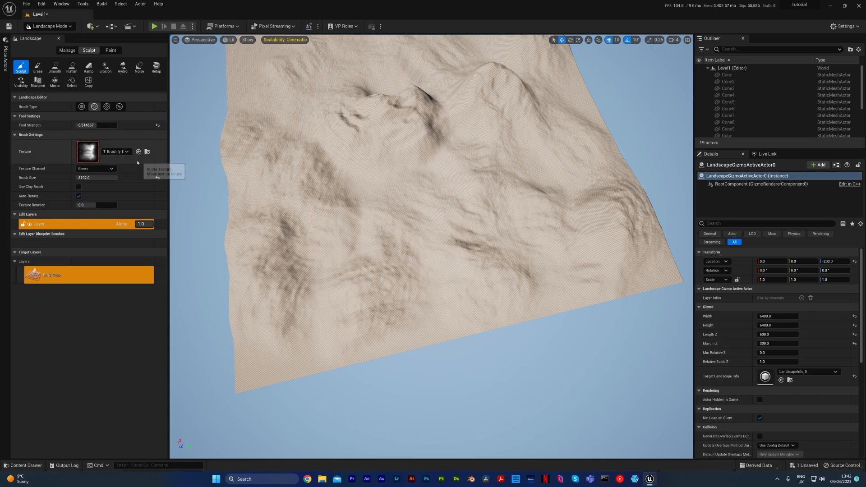
{"action": "left_click_drag", "start_coordinate": [450, 251], "coordinate": [444, 243]}
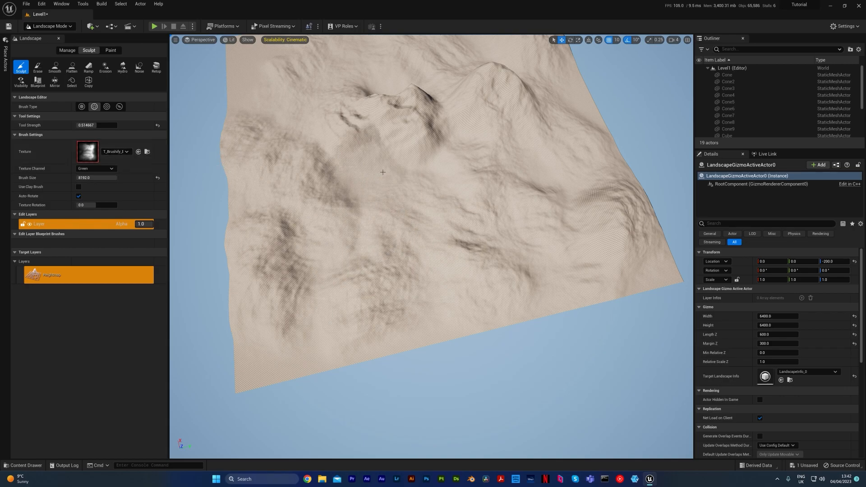
{"action": "right_click_drag", "start_coordinate": [428, 163], "coordinate": [427, 135]}
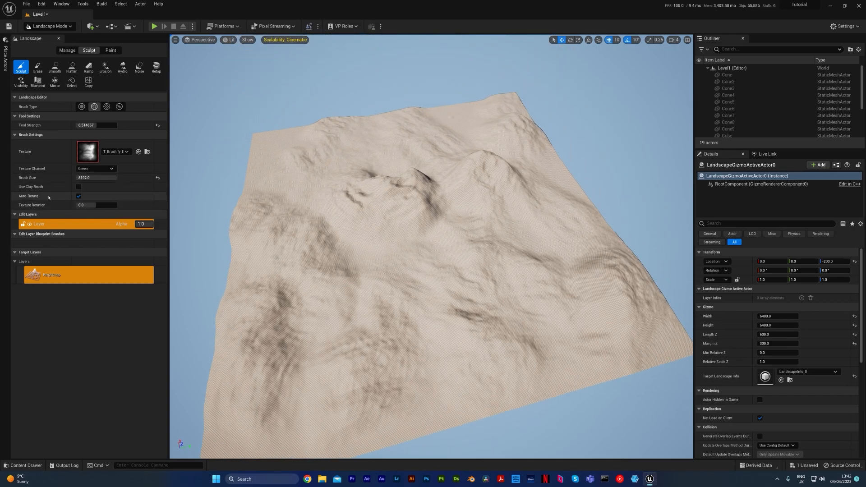
Try a sculpt stroke with Auto-Rotate turned off, undo it and turn Auto-Rotate back on.
{"action": "left_click", "coordinate": [78, 196]}
{"action": "mouse_move", "coordinate": [413, 271]}
{"action": "left_mouse_down"}
{"action": "mouse_move", "coordinate": [363, 251]}
{"action": "mouse_move", "coordinate": [307, 300]}
{"action": "mouse_move", "coordinate": [284, 189]}
{"action": "mouse_move", "coordinate": [352, 166]}
{"action": "left_mouse_up"}
{"action": "key", "text": "ctrl+z"}
{"action": "left_click", "coordinate": [79, 196]}
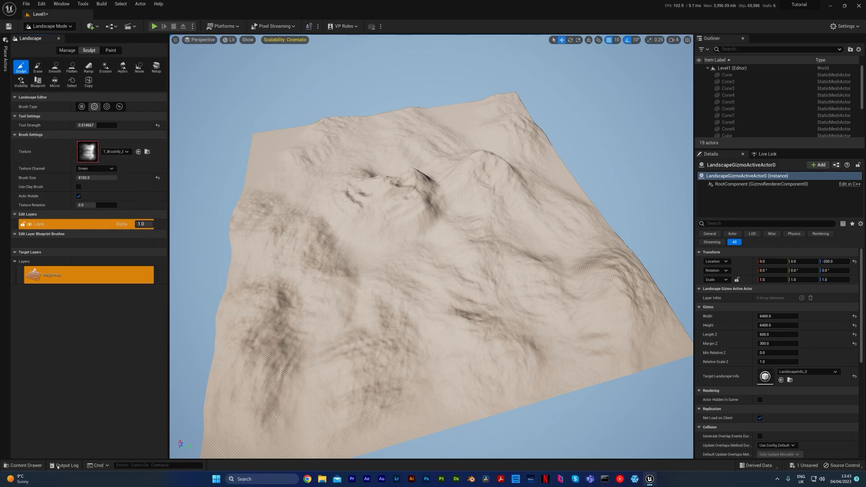
Review the T_Brushify_Erosion_A texture in the AlphaBrushes folder against the brush's assigned texture.
{"action": "left_click", "coordinate": [40, 468]}
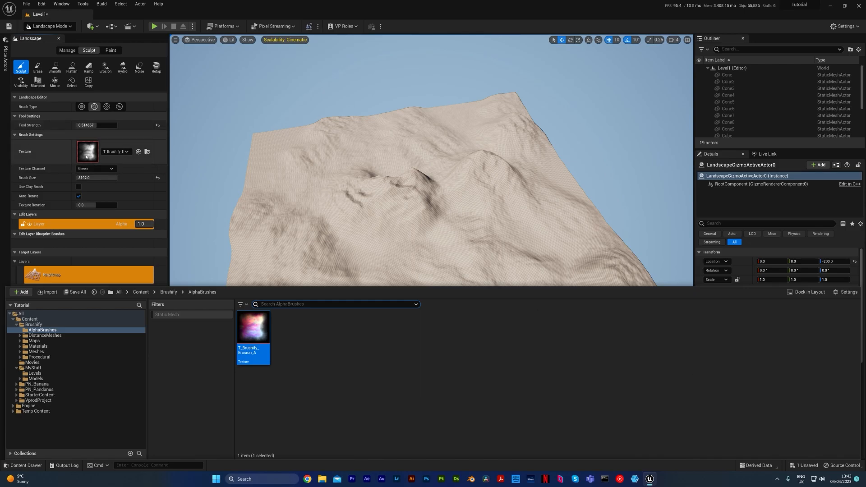
{"action": "left_click", "coordinate": [221, 159]}
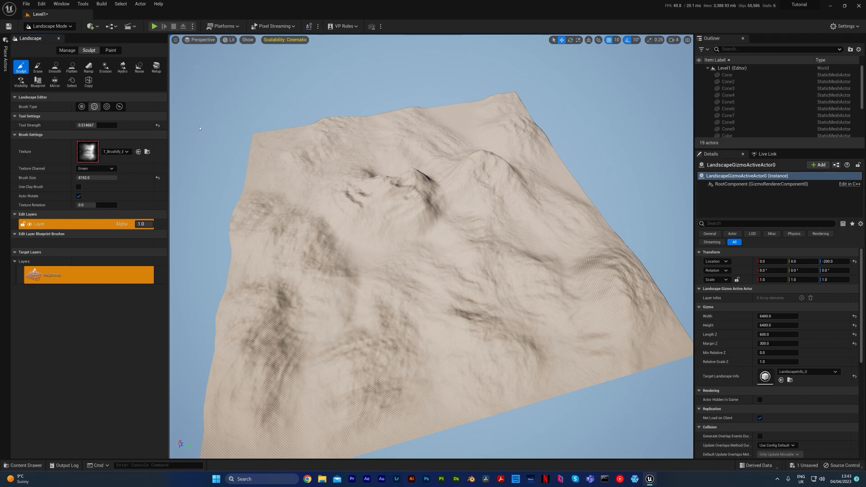
Examine the eroded landscape up close and look over the Smooth tool's settings before returning to the Sculpt tool.
{"action": "key", "text": "w"}
{"action": "right_click_drag", "start_coordinate": [431, 247], "coordinate": [432, 185]}
{"action": "right_click_drag", "start_coordinate": [431, 246], "coordinate": [429, 264]}
{"action": "key", "text": "s"}
{"action": "key", "text": "s"}
{"action": "right_click_drag", "start_coordinate": [456, 236], "coordinate": [451, 259]}
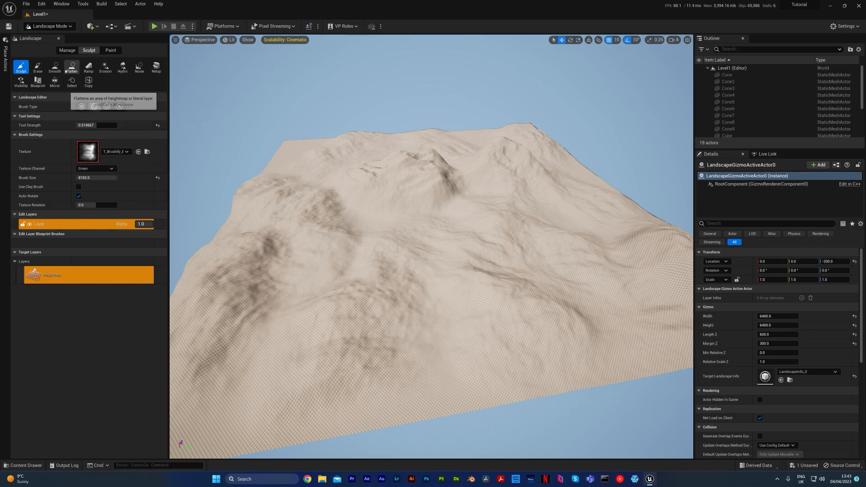
{"action": "left_click", "coordinate": [59, 69]}
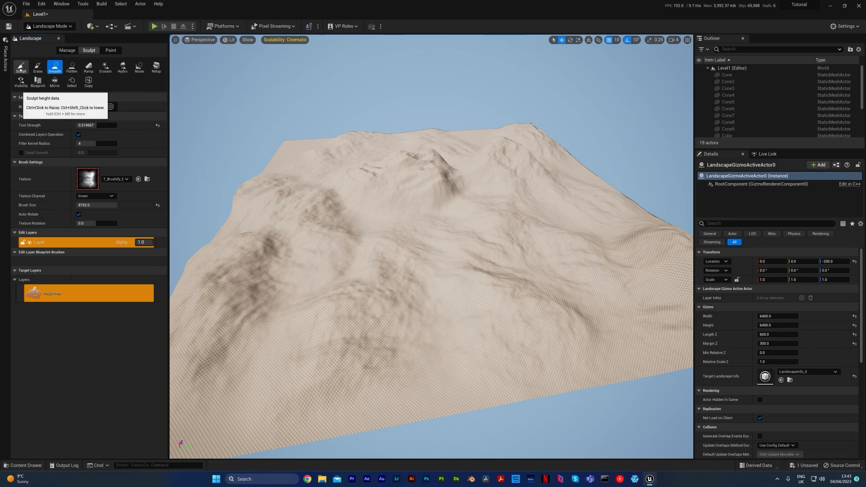
{"action": "left_click", "coordinate": [21, 68]}
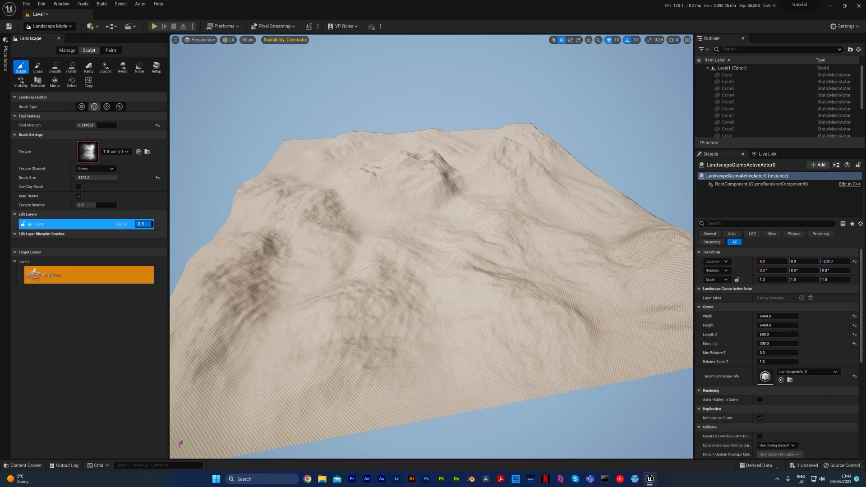
Try lowering the edit layer's Alpha to about 0.28 and check the terrain's height from near ground level.
{"action": "left_click_drag", "start_coordinate": [144, 224], "coordinate": [148, 225]}
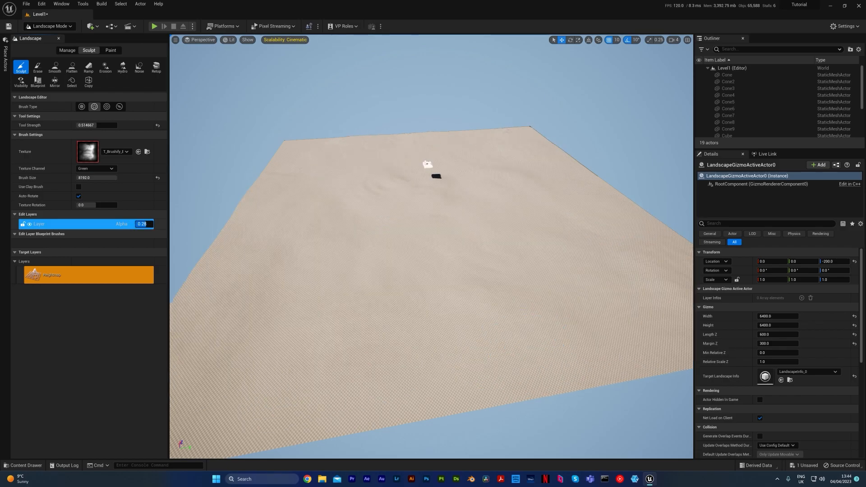
{"action": "right_click_drag", "start_coordinate": [481, 252], "coordinate": [476, 206]}
{"action": "key", "text": "w"}
{"action": "key", "text": "q"}
{"action": "key", "text": "e"}
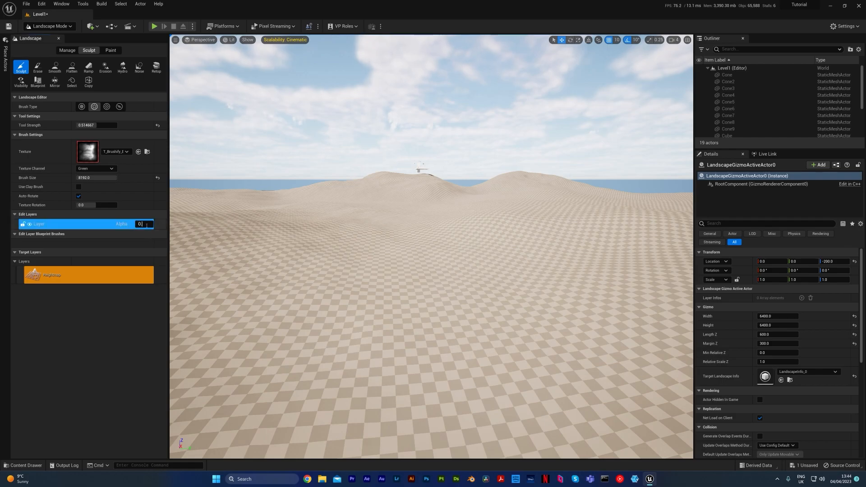
Set the edit layer's Alpha to 0.3 and inspect the landscape's relief from low above the ground.
{"action": "key", "text": "Return"}
{"action": "mouse_move", "coordinate": [361, 226]}
{"action": "right_mouse_down"}
{"action": "mouse_move", "coordinate": [365, 202]}
{"action": "mouse_move", "coordinate": [365, 234]}
{"action": "right_mouse_up"}
{"action": "key", "text": "q"}
{"action": "key", "text": "e"}
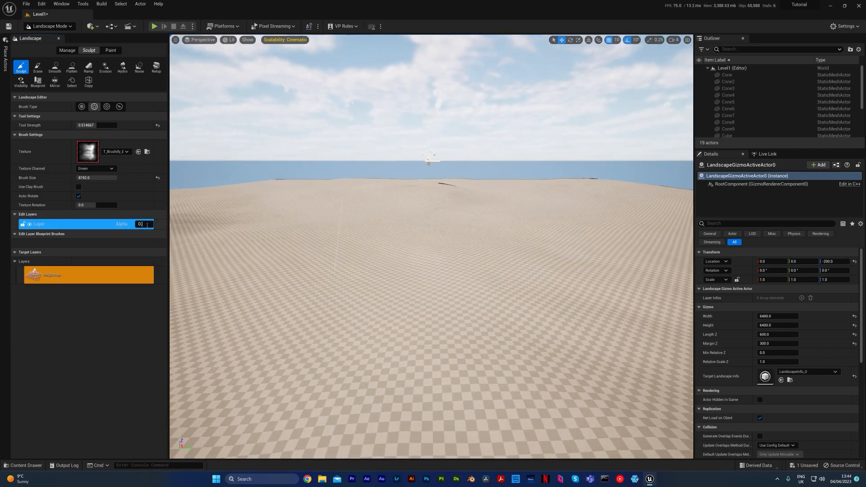
{"action": "right_click_drag", "start_coordinate": [360, 226], "coordinate": [379, 224]}
{"action": "key", "text": "q"}
{"action": "key", "text": "s"}
{"action": "key", "text": "w"}
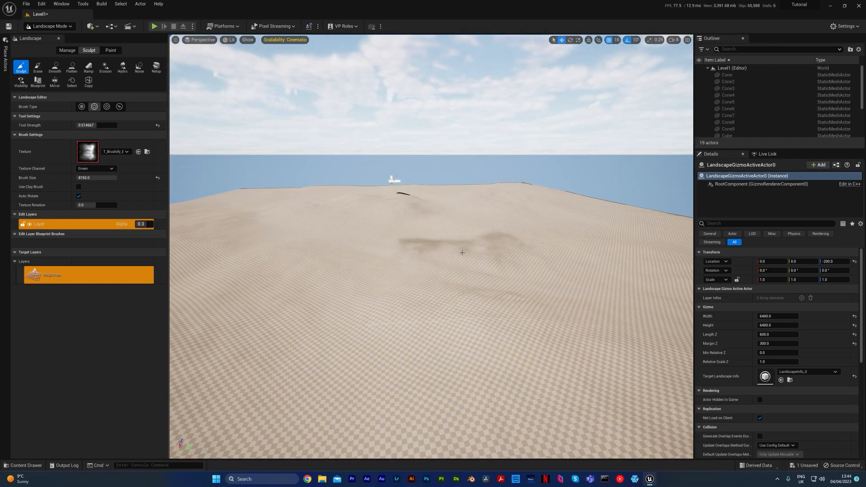